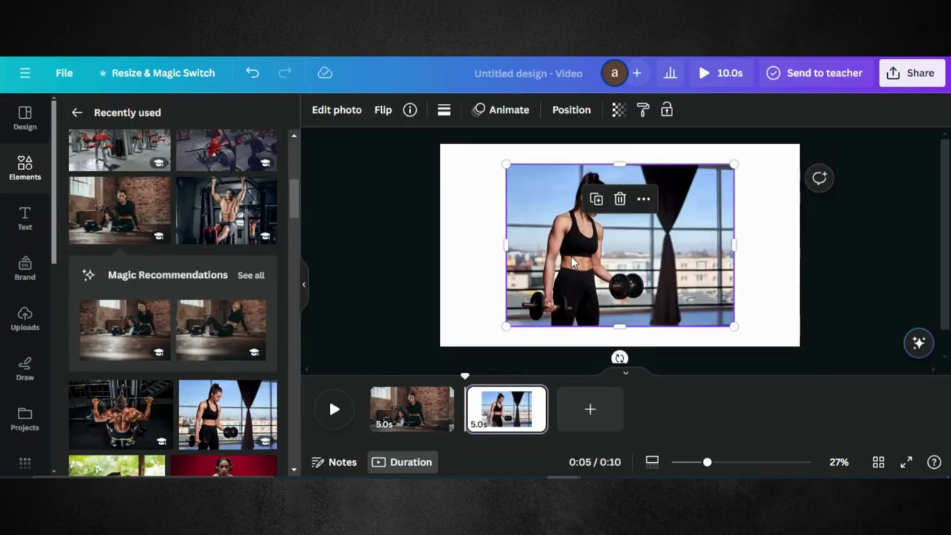
# Set the photo of the woman holding dumbbells as the second page's background and duplicate that page.
pyautogui.rightClick(572, 261)
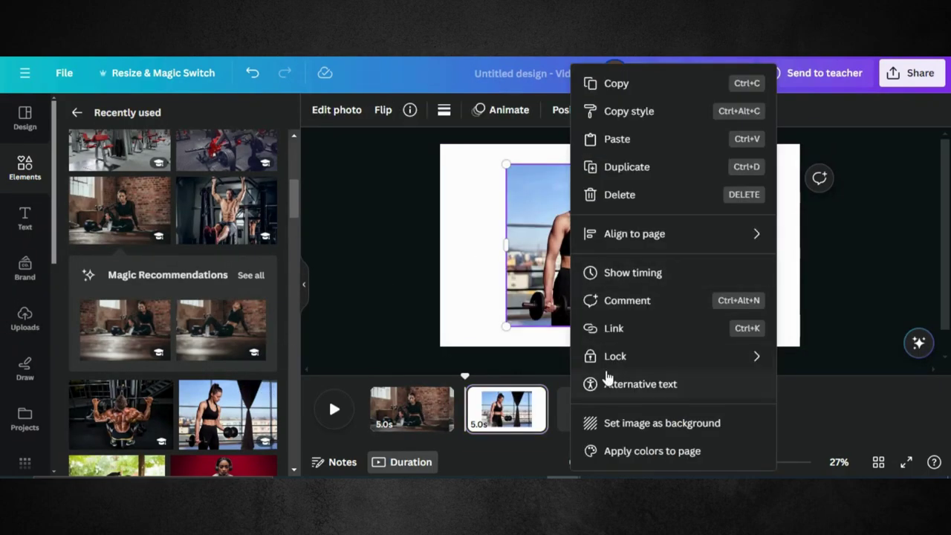
pyautogui.click(629, 424)
pyautogui.click(533, 396)
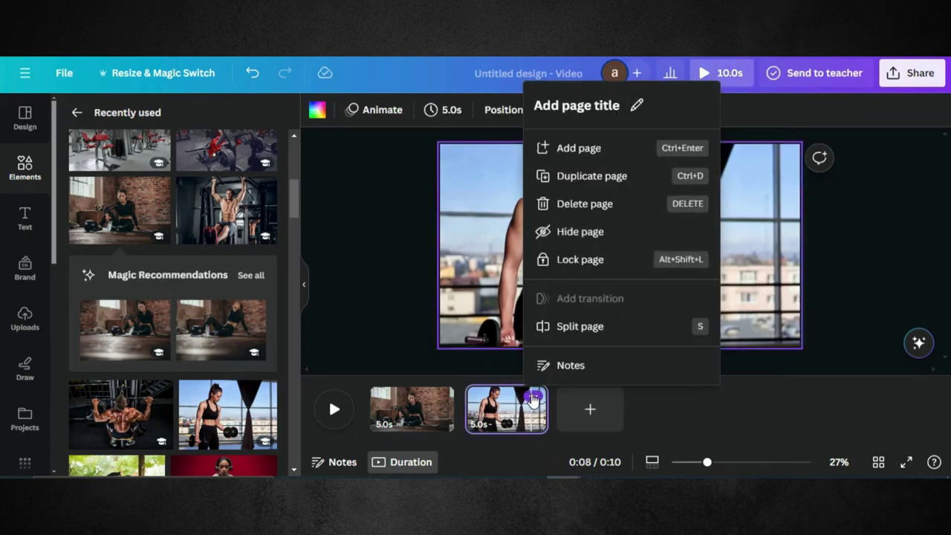
pyautogui.click(591, 176)
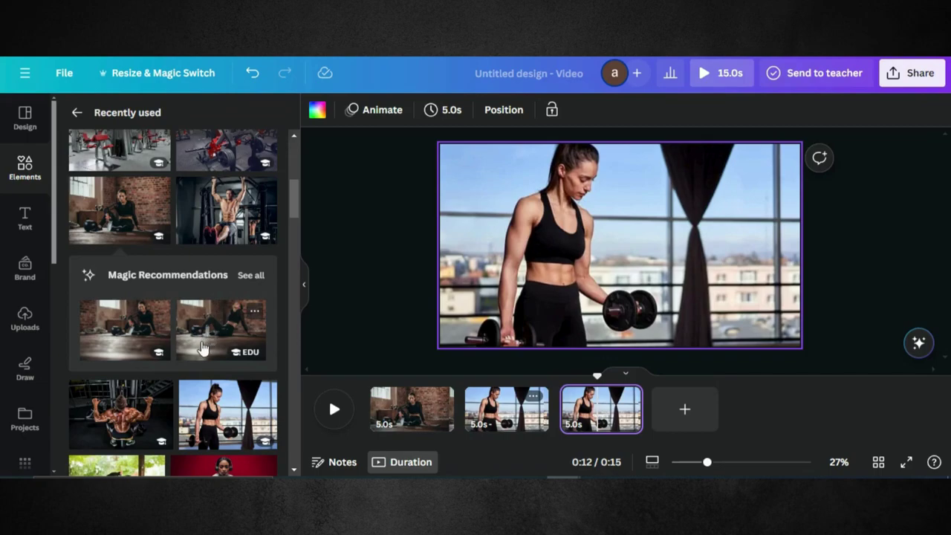
# Add a new page with the barbell lifter photo as its background, and duplicate that page.
pyautogui.click(673, 405)
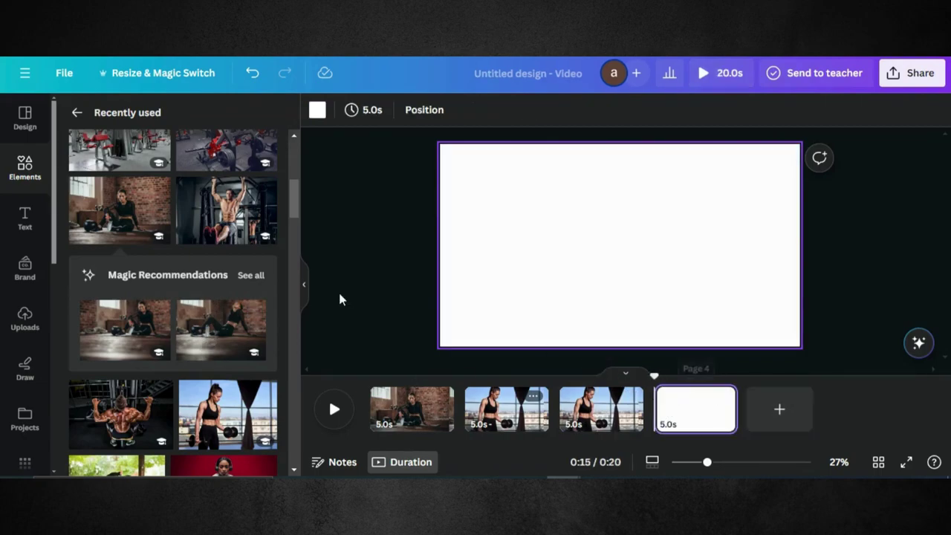
pyautogui.scroll(3, 170, 314)
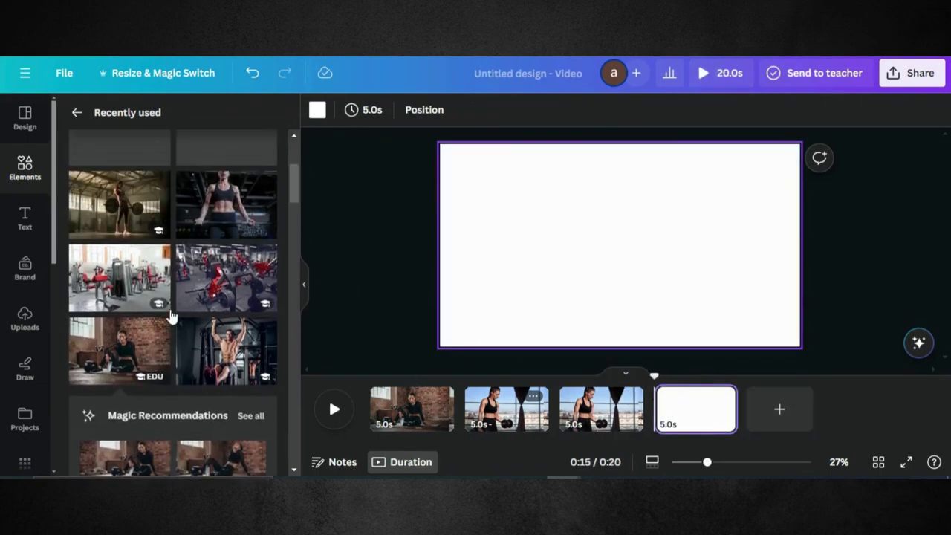
pyautogui.scroll(3, 170, 314)
pyautogui.click(116, 256)
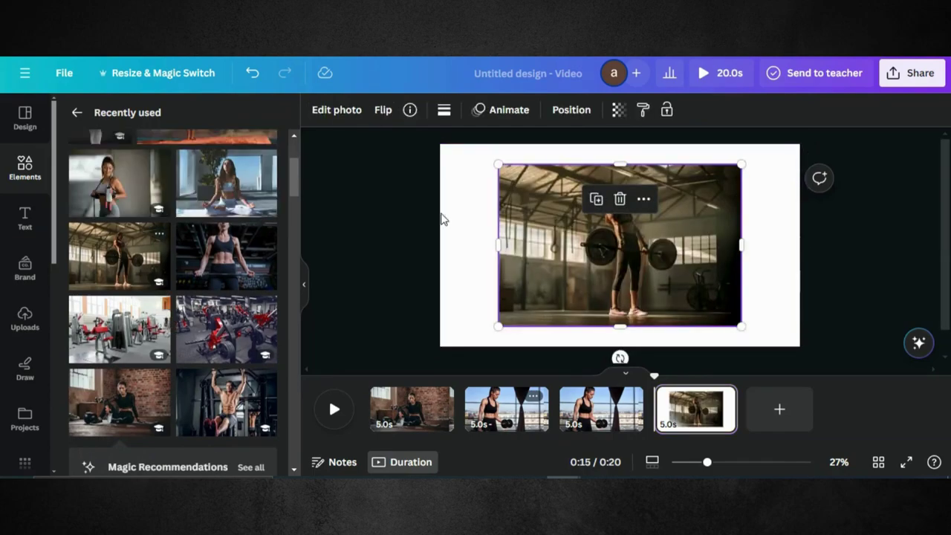
pyautogui.rightClick(577, 222)
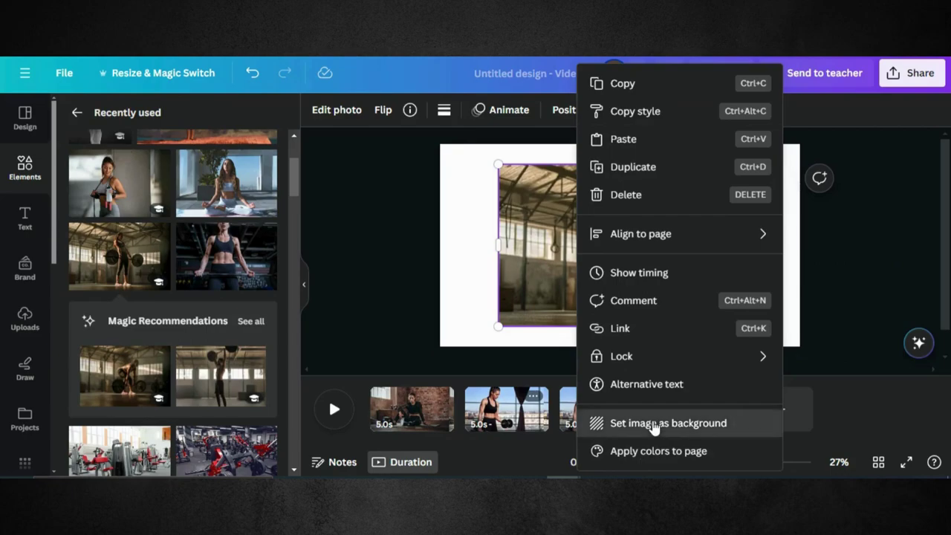
pyautogui.click(597, 423)
pyautogui.click(724, 395)
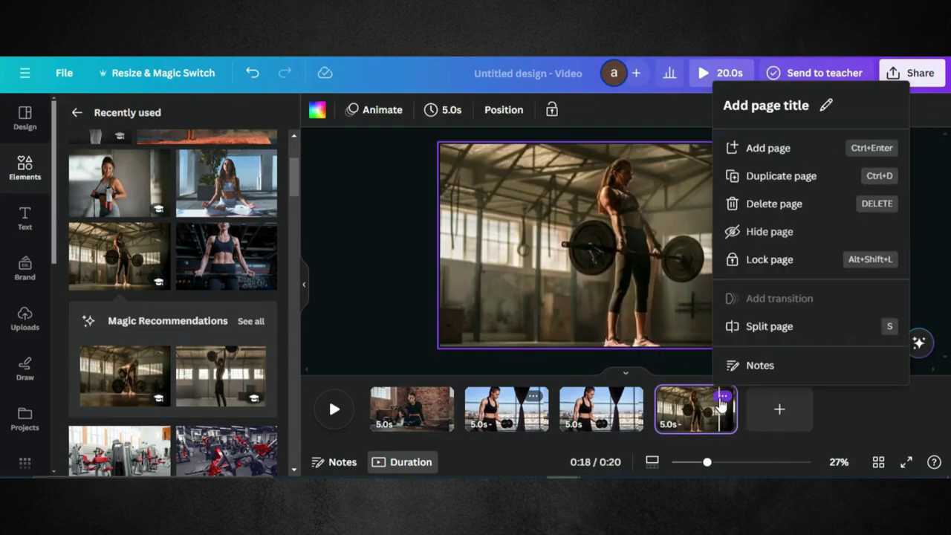
pyautogui.click(792, 190)
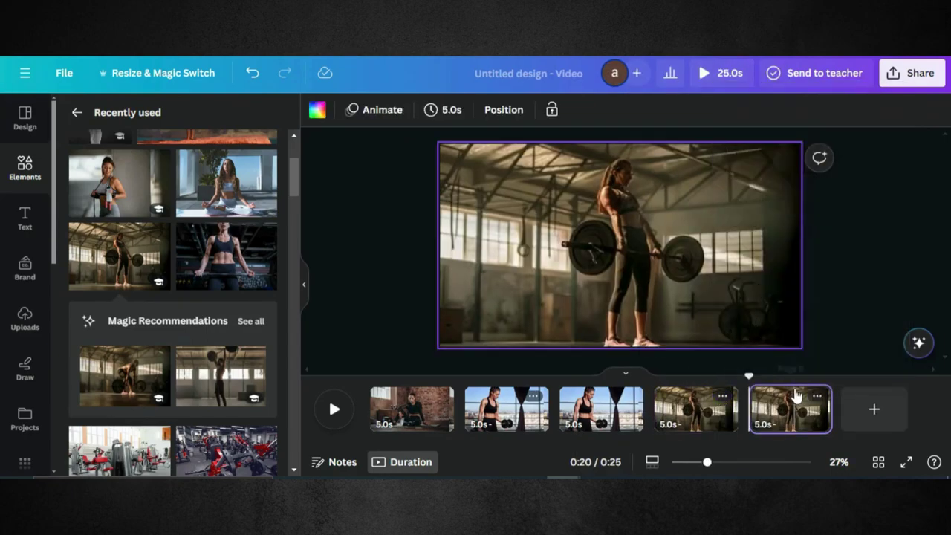
# Add another page with the photo of the woman holding a water bottle as its background, and duplicate it.
pyautogui.click(868, 405)
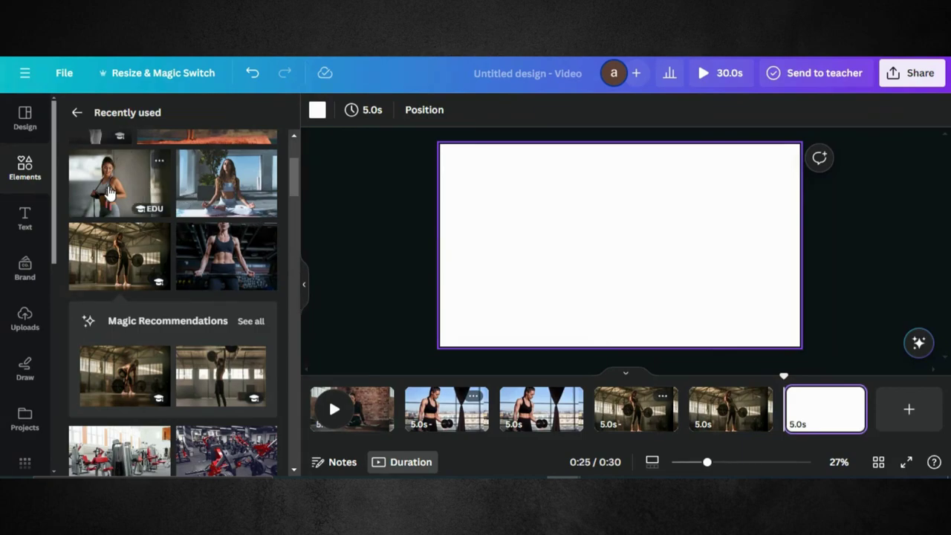
pyautogui.click(108, 192)
pyautogui.rightClick(545, 240)
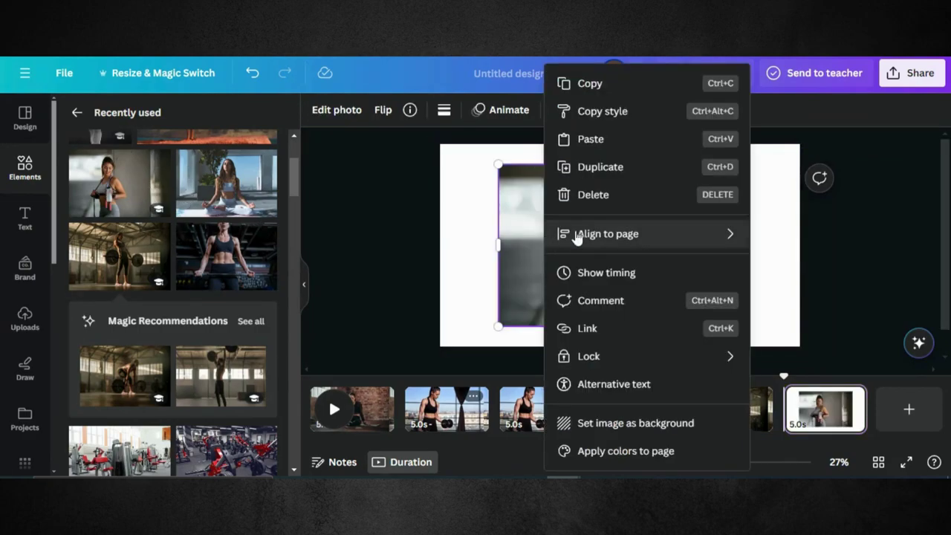
pyautogui.click(602, 425)
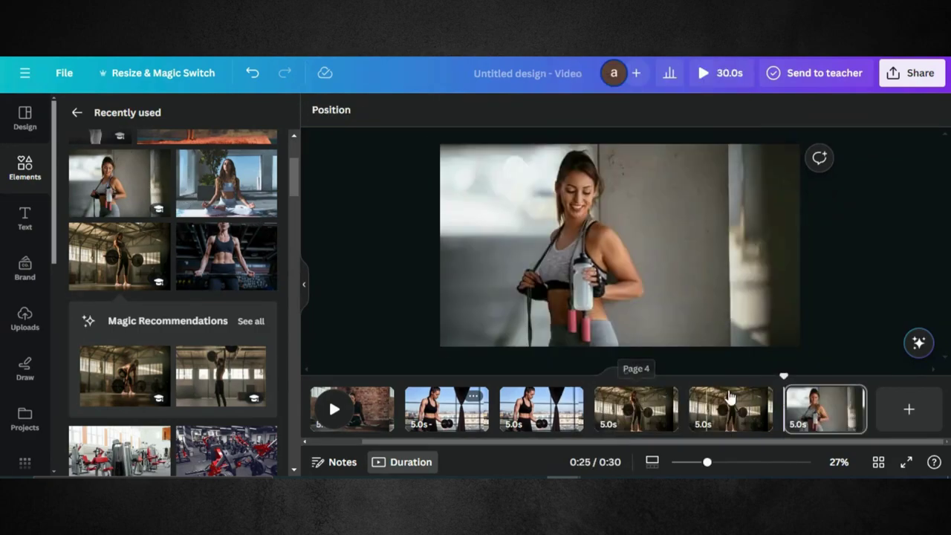
pyautogui.click(852, 396)
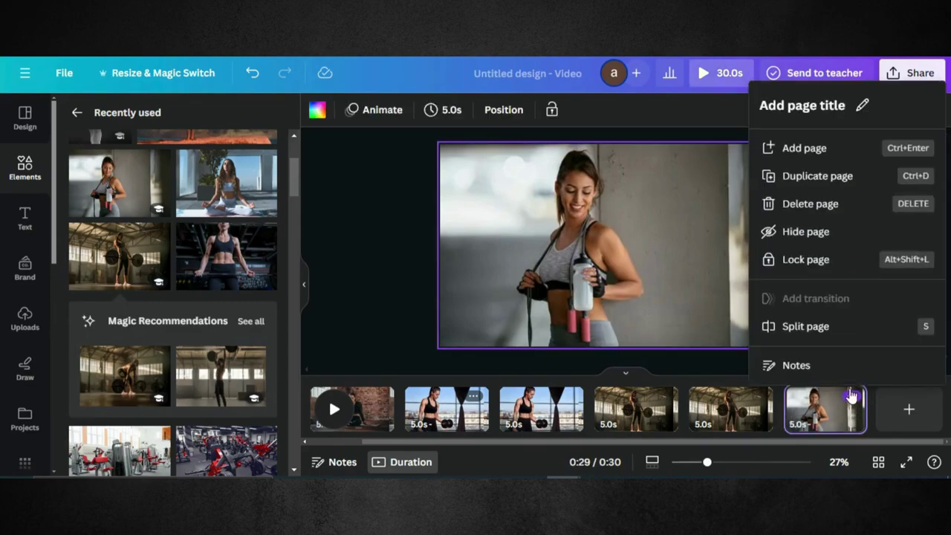
pyautogui.click(815, 176)
# Add a page at the end with the seated meditation photo as its background, and duplicate that page.
pyautogui.moveTo(731, 442); pyautogui.dragTo(852, 442)
pyautogui.click(900, 404)
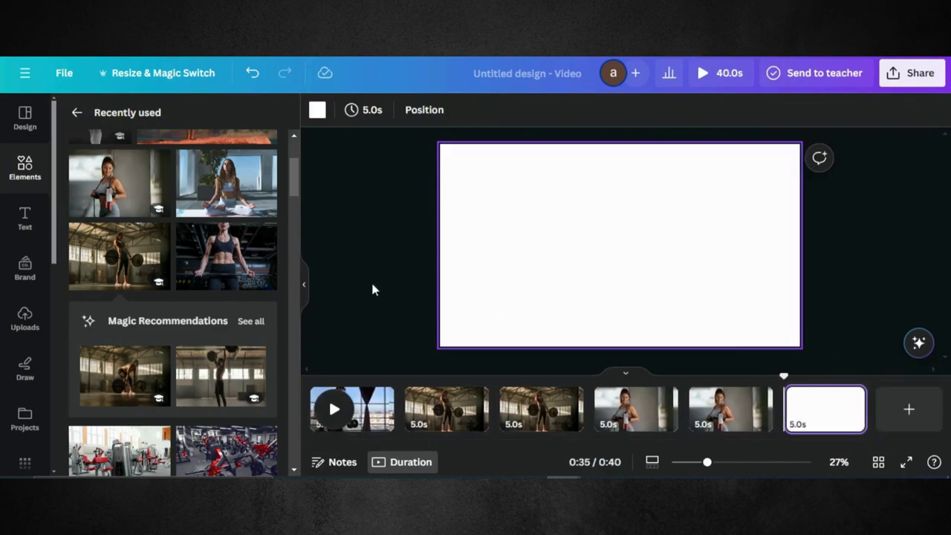
pyautogui.click(227, 186)
pyautogui.rightClick(562, 219)
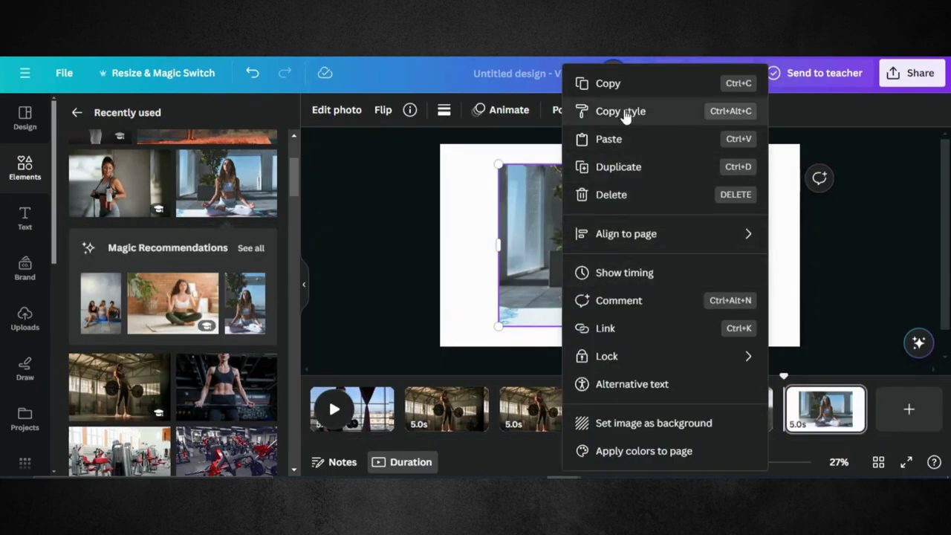
pyautogui.click(620, 422)
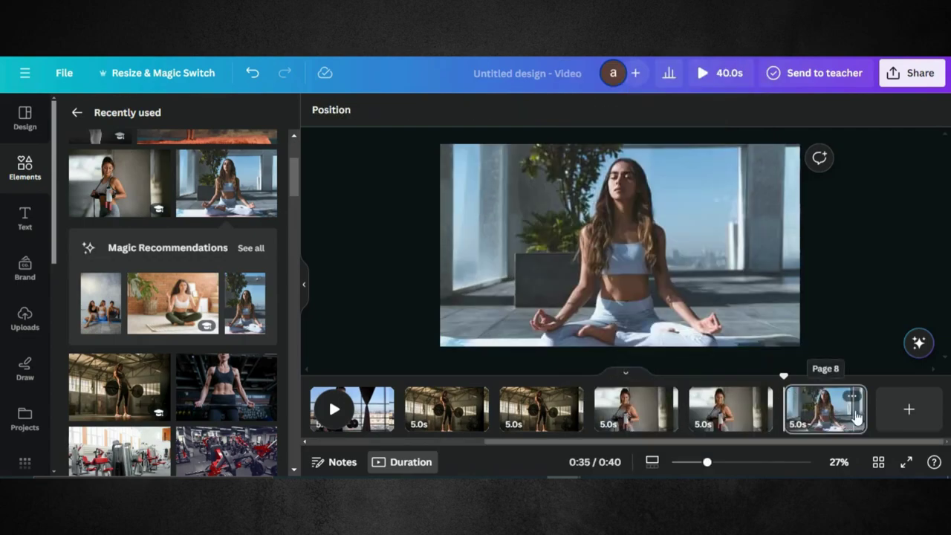
pyautogui.click(851, 398)
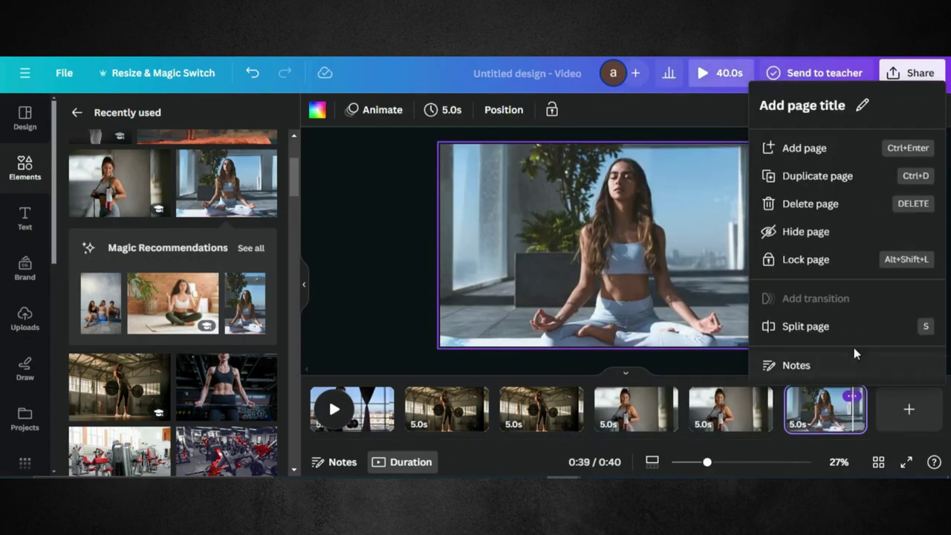
pyautogui.click(817, 176)
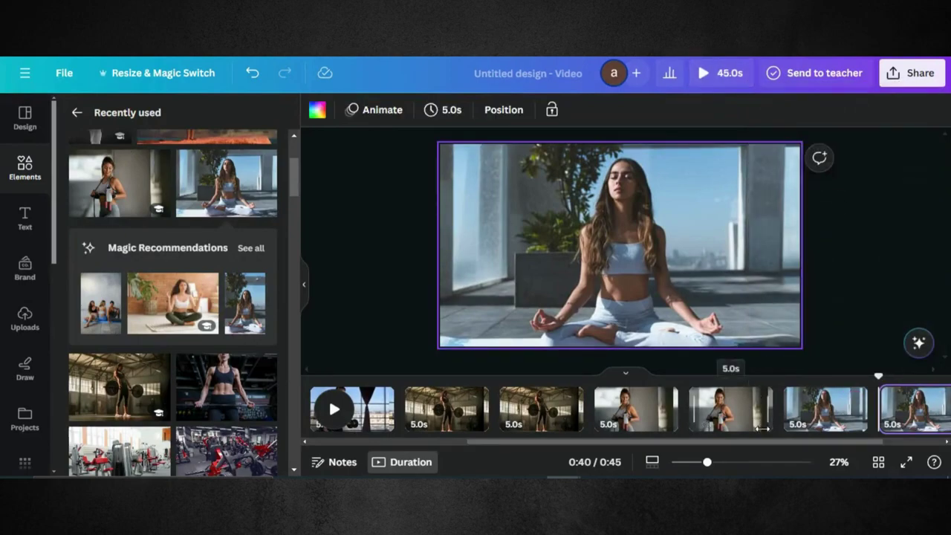
# Add a final page with the sunset handstand photo as its background, and duplicate that page.
pyautogui.hscroll(3, 809, 416)
pyautogui.click(907, 407)
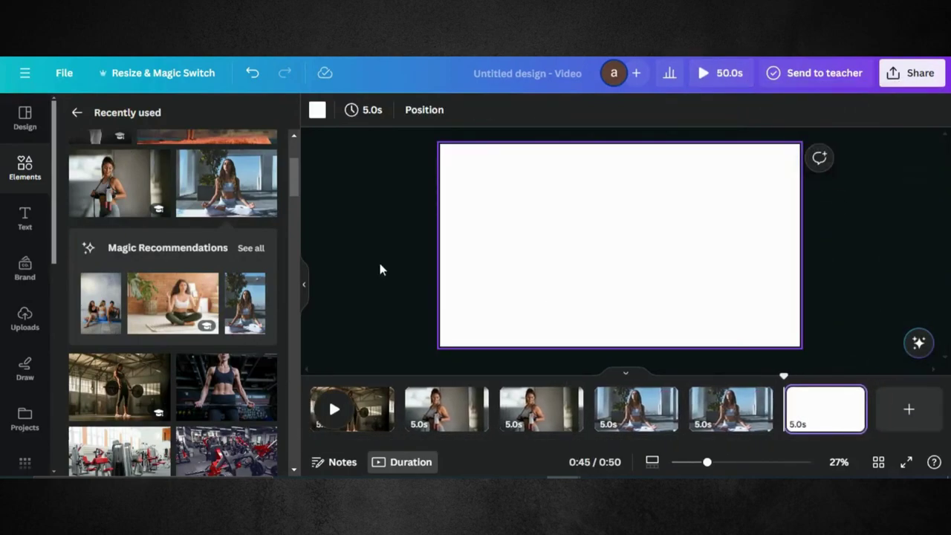
pyautogui.scroll(3, 210, 260)
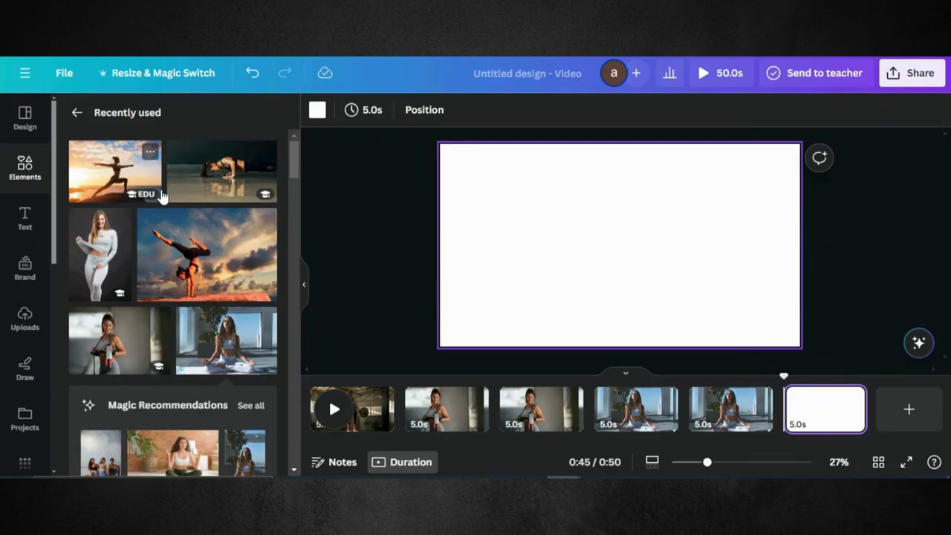
pyautogui.click(208, 275)
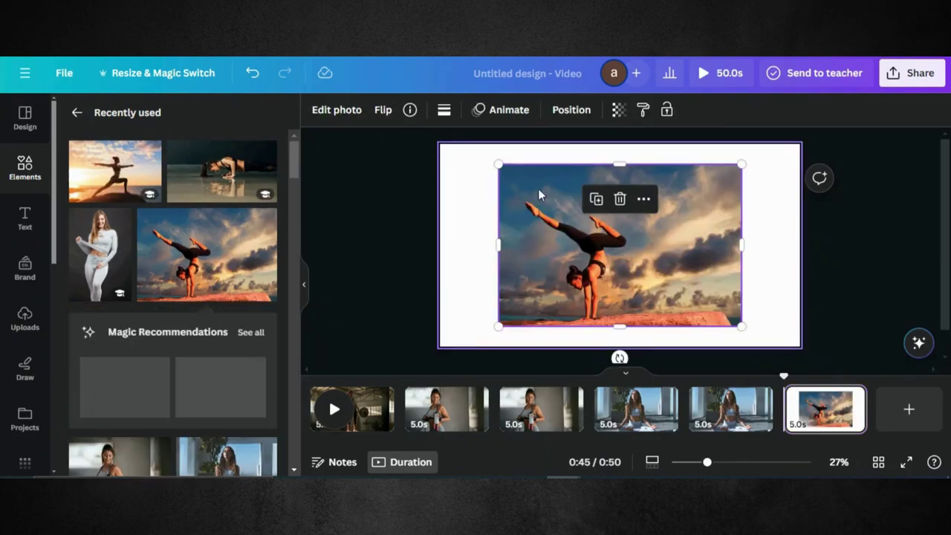
pyautogui.rightClick(625, 280)
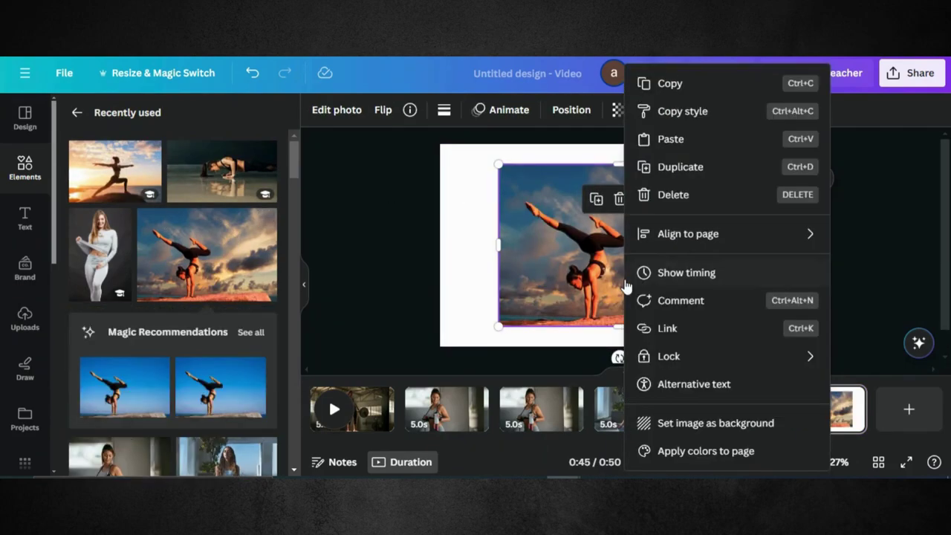
pyautogui.click(667, 427)
pyautogui.click(852, 397)
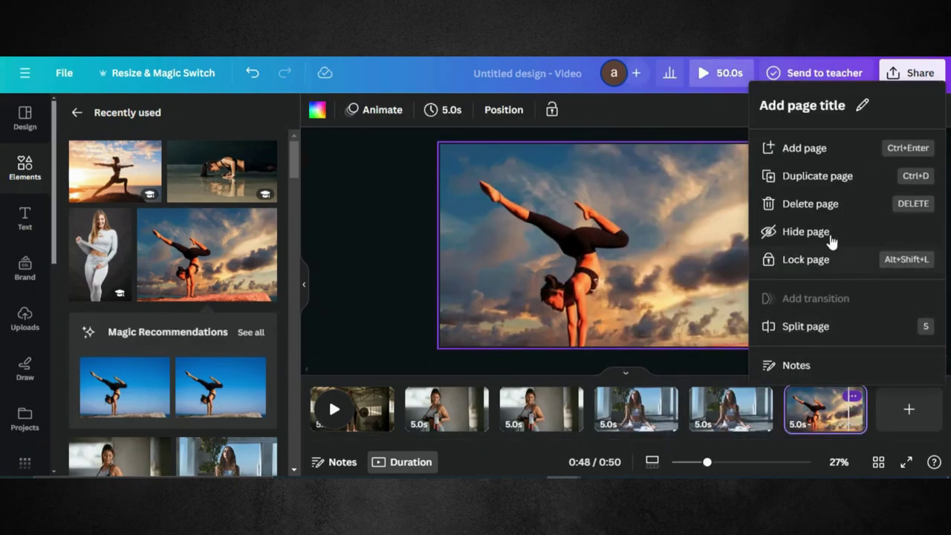
pyautogui.click(817, 176)
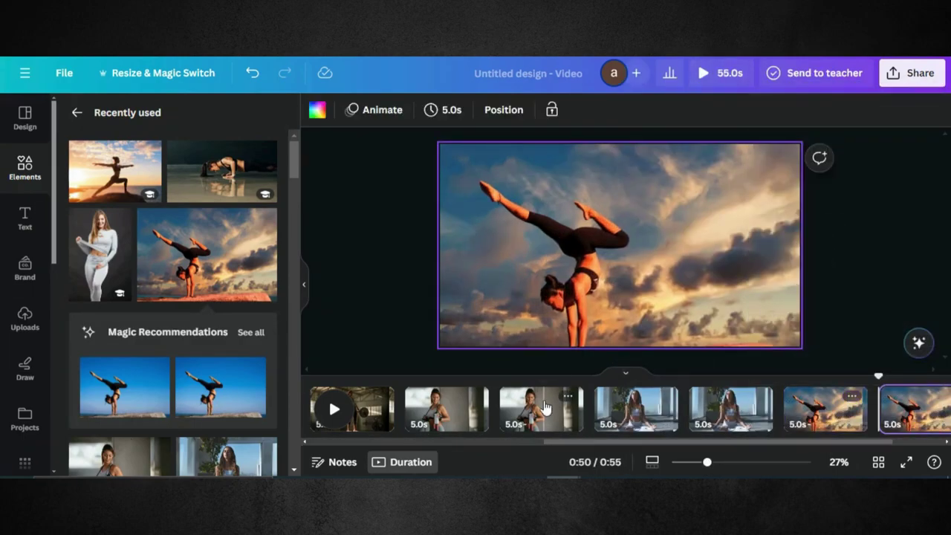
# Place the barbell lifter photo on the third page and enlarge it to cover the dumbbell background.
pyautogui.moveTo(627, 442); pyautogui.dragTo(363, 434)
pyautogui.click(513, 413)
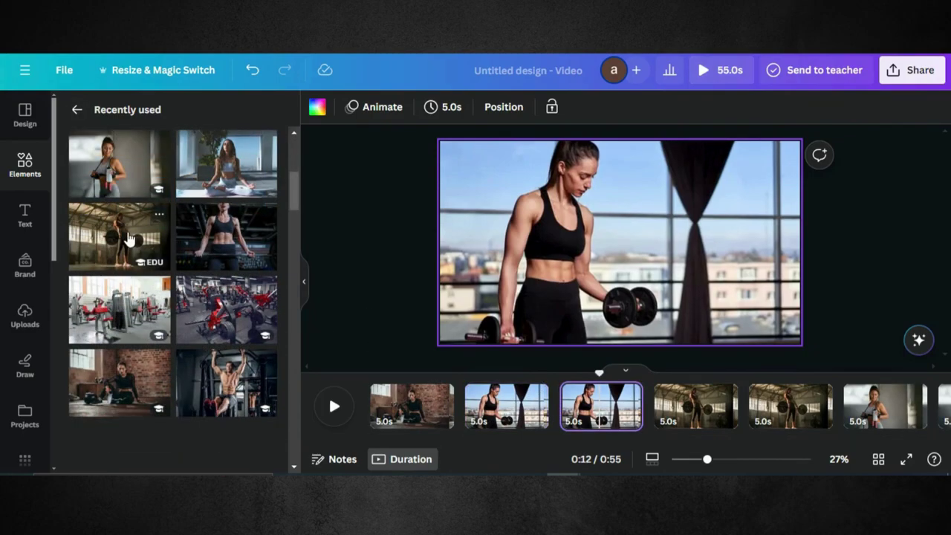
pyautogui.click(118, 236)
pyautogui.moveTo(527, 213); pyautogui.dragTo(470, 191)
pyautogui.moveTo(680, 301); pyautogui.dragTo(832, 320)
pyautogui.moveTo(688, 270); pyautogui.dragTo(689, 263)
pyautogui.moveTo(617, 357); pyautogui.dragTo(618, 344)
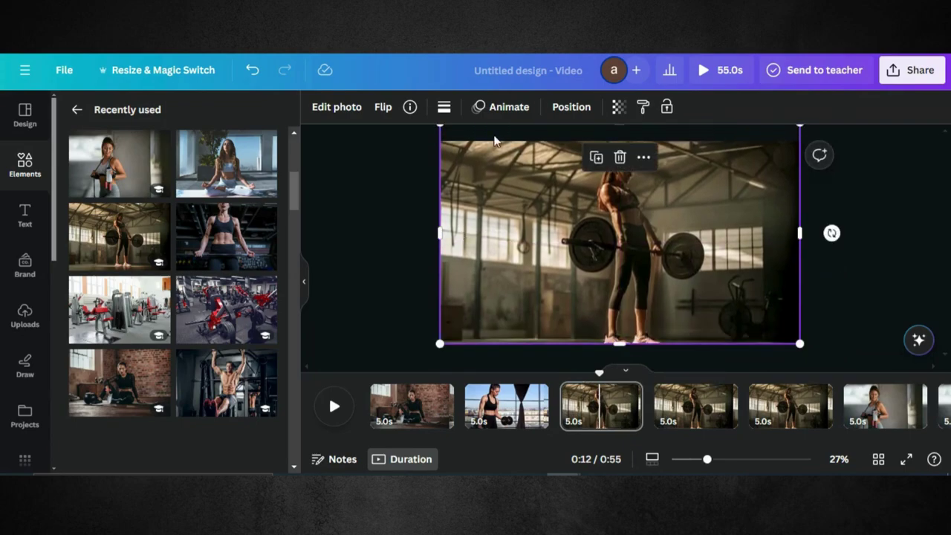
pyautogui.press('Escape')
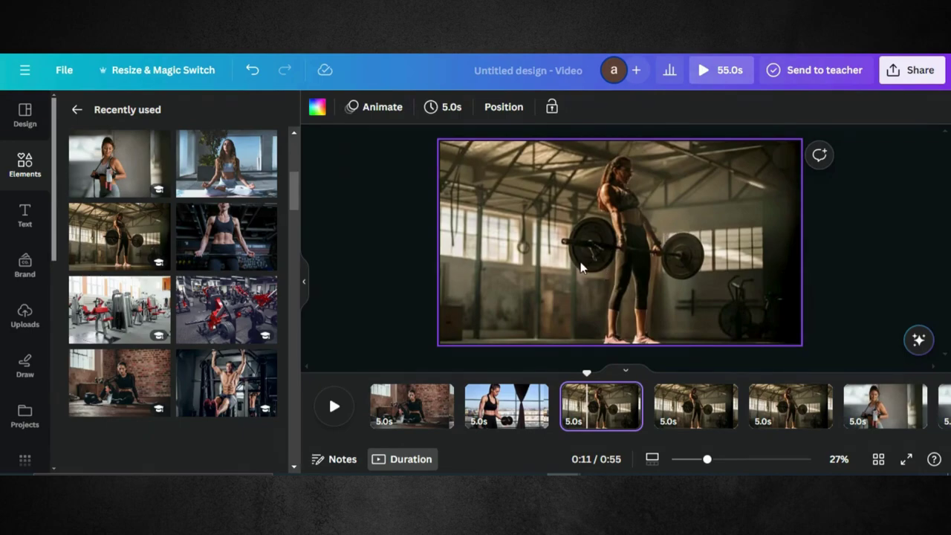
# Remove the background from the barbell lifter photo overlaid on the third page with BG Remover.
pyautogui.click(541, 234)
pyautogui.click(372, 156)
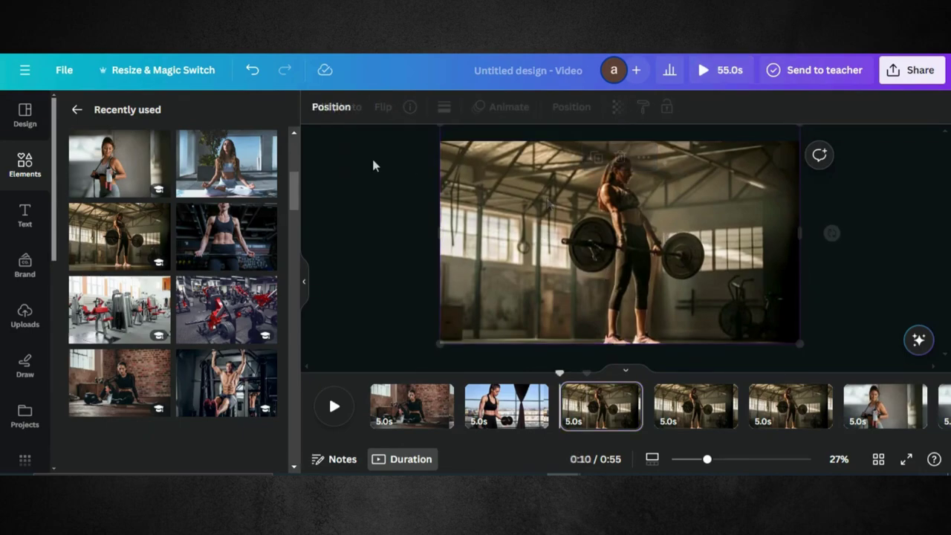
pyautogui.click(527, 207)
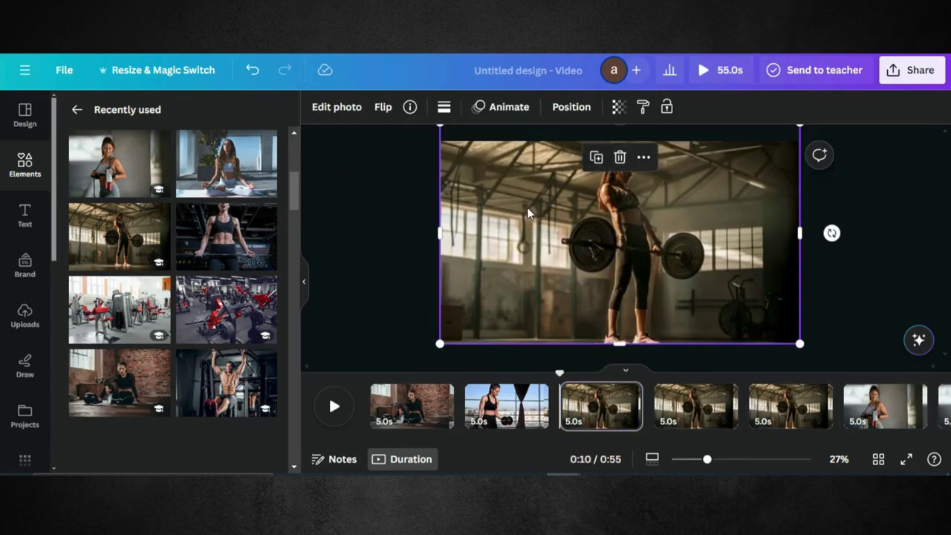
pyautogui.click(576, 407)
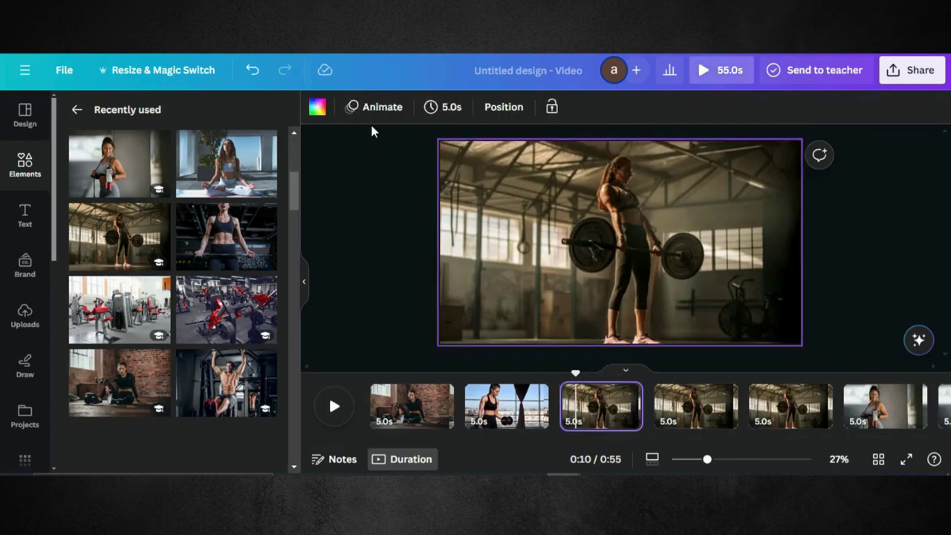
pyautogui.click(525, 231)
pyautogui.click(330, 107)
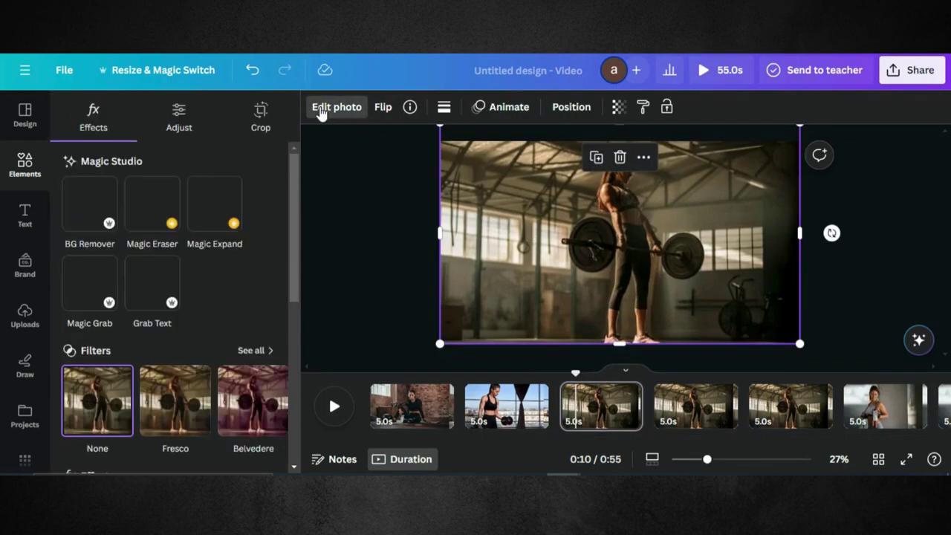
pyautogui.click(95, 209)
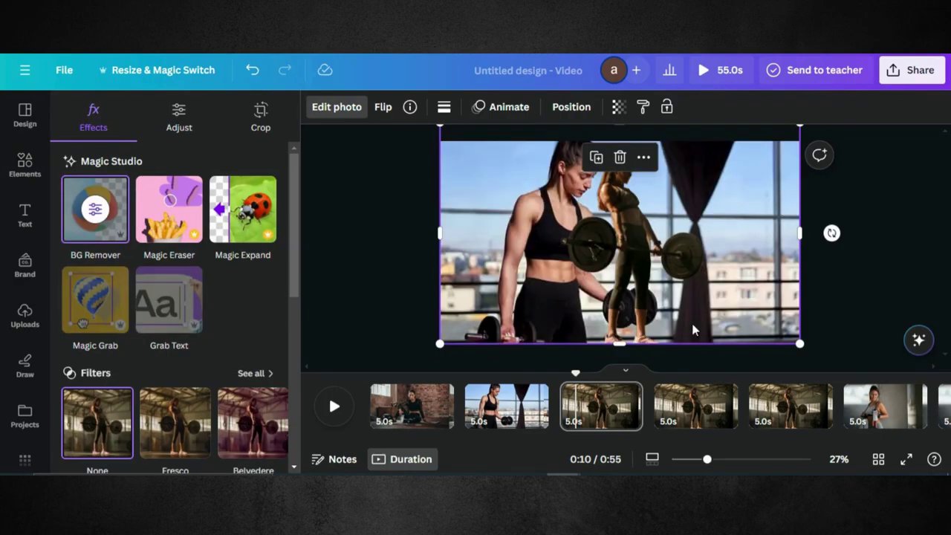
# Place the photo of the woman with the water bottle on the fifth page and enlarge it to cover the page.
pyautogui.click(700, 391)
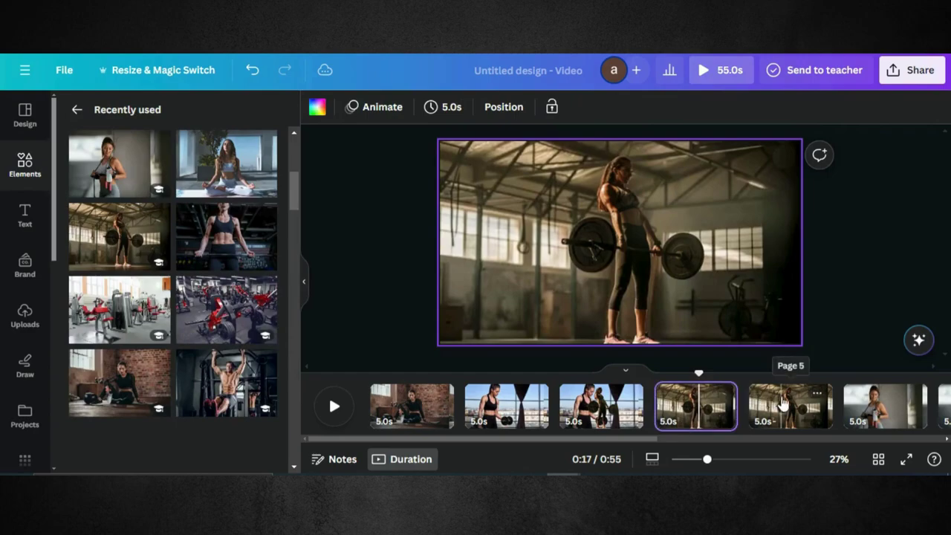
pyautogui.click(783, 402)
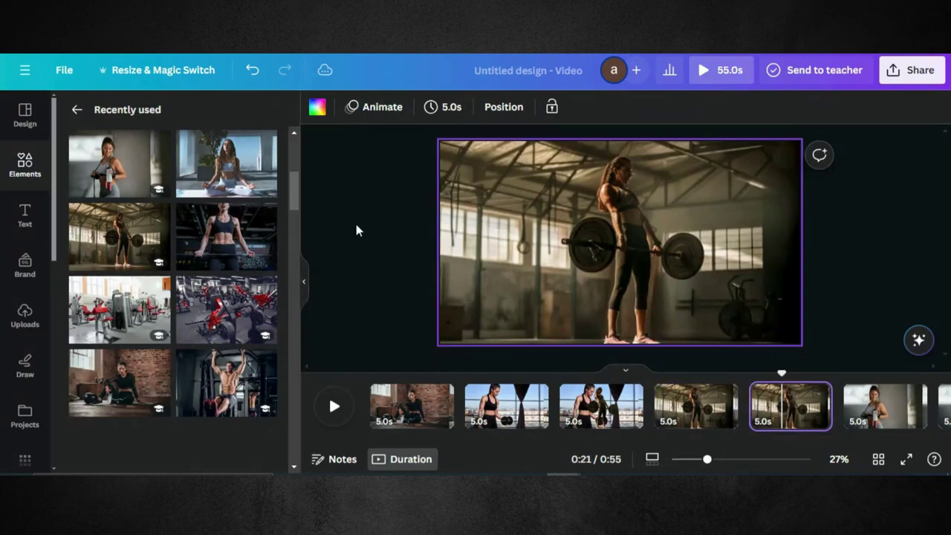
pyautogui.click(139, 185)
pyautogui.moveTo(584, 223); pyautogui.dragTo(527, 205)
pyautogui.moveTo(682, 303); pyautogui.dragTo(851, 303)
pyautogui.moveTo(615, 238); pyautogui.dragTo(503, 214)
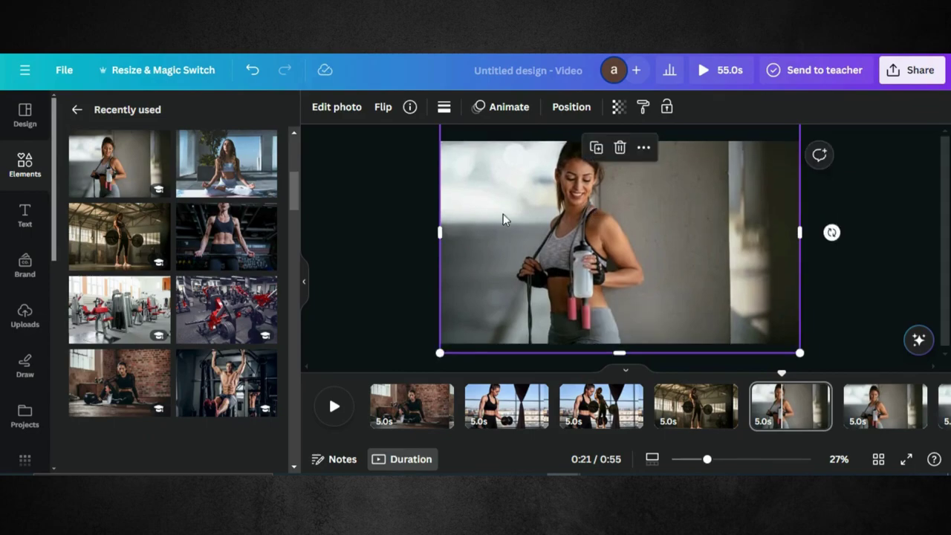
# Remove the background from the water bottle woman's photo overlaid on the fifth page with BG Remover.
pyautogui.click(338, 108)
pyautogui.click(84, 216)
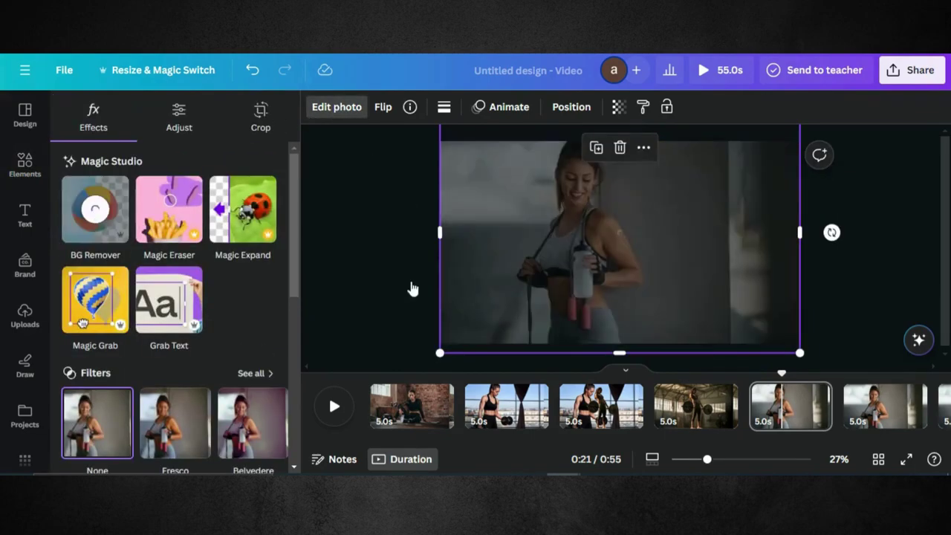
# Add the seated meditation photo on top of the water bottle background on the seventh page.
pyautogui.hscroll(5, 427, 438)
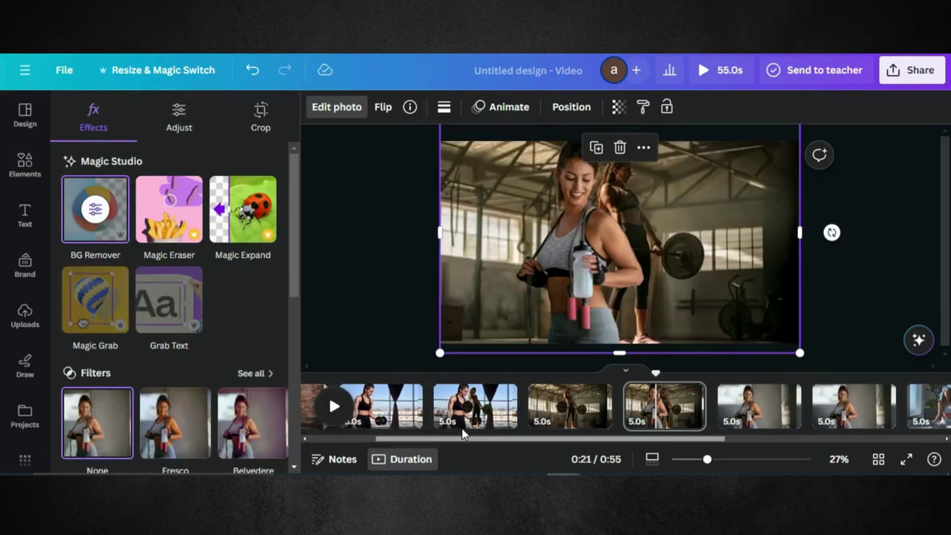
pyautogui.hscroll(3, 533, 427)
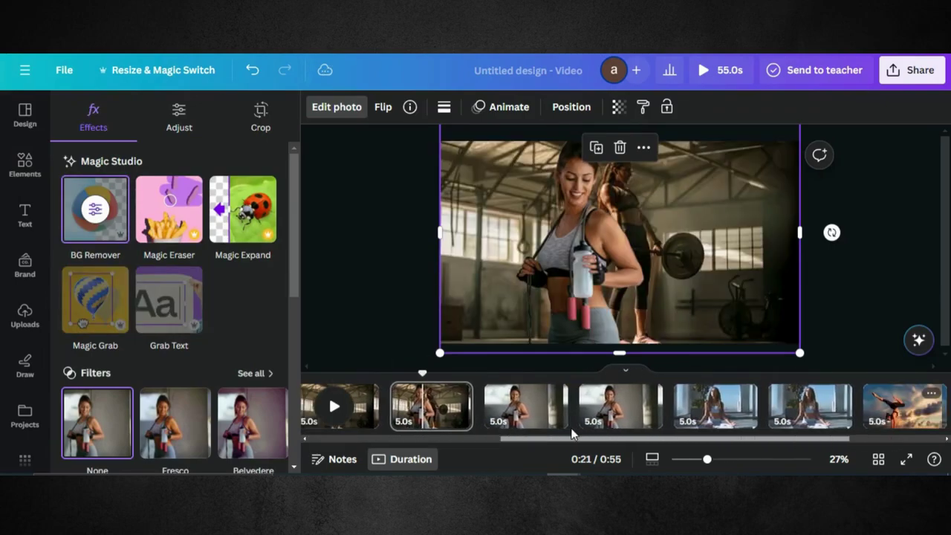
pyautogui.click(624, 407)
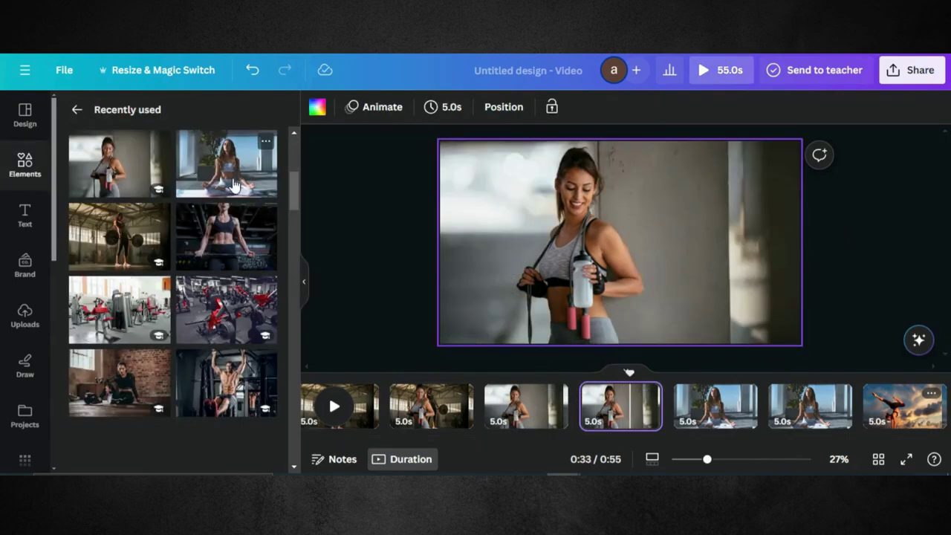
pyautogui.click(234, 182)
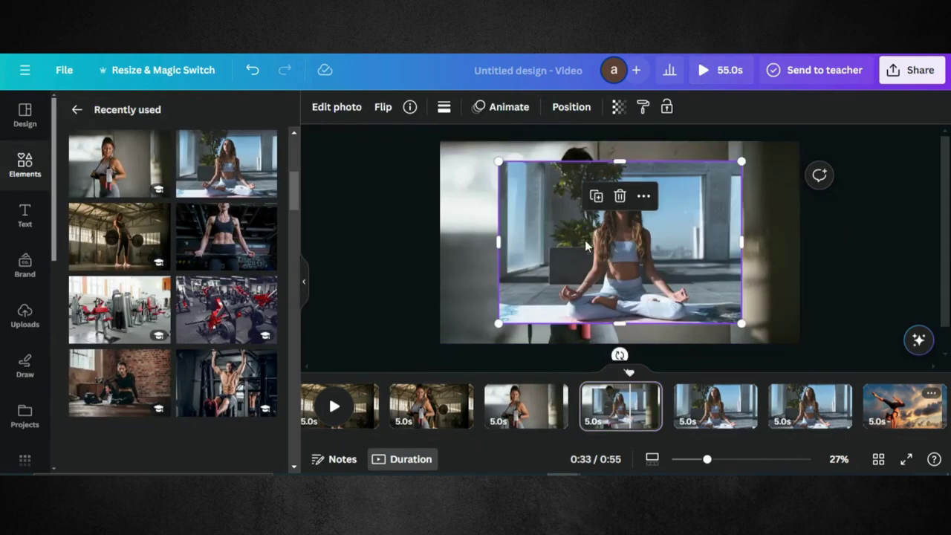
# Enlarge the meditation photo to cover the seventh page and remove its background with BG Remover.
pyautogui.moveTo(543, 248); pyautogui.dragTo(486, 227)
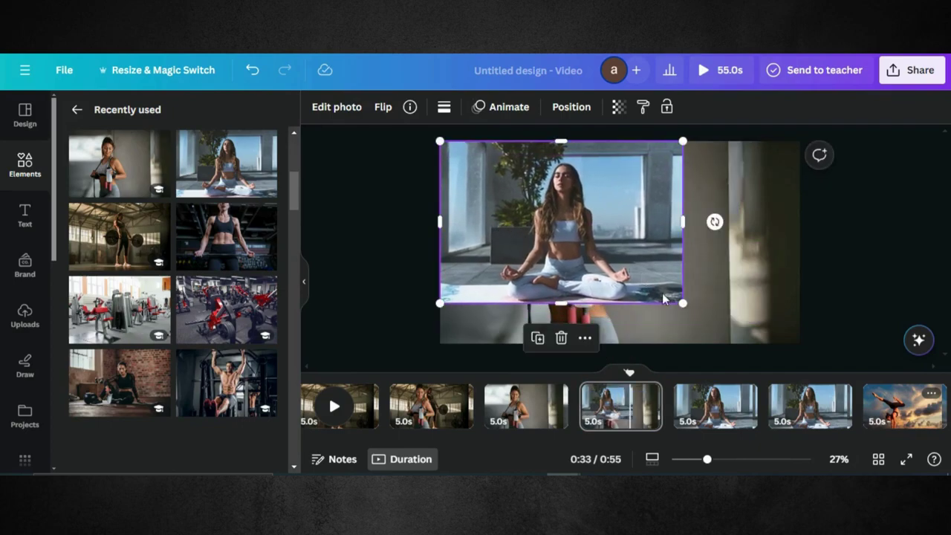
pyautogui.moveTo(683, 303); pyautogui.dragTo(821, 341)
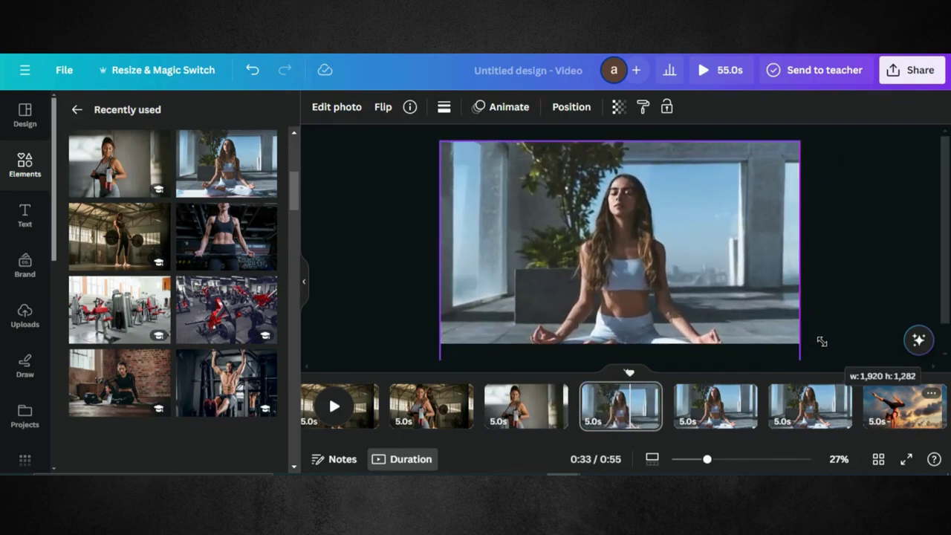
pyautogui.moveTo(626, 231); pyautogui.dragTo(628, 202)
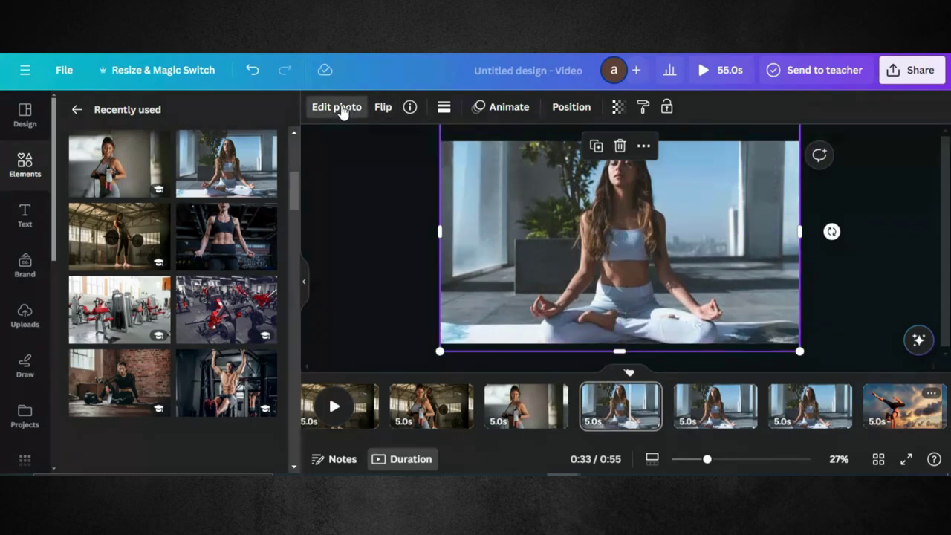
pyautogui.click(341, 108)
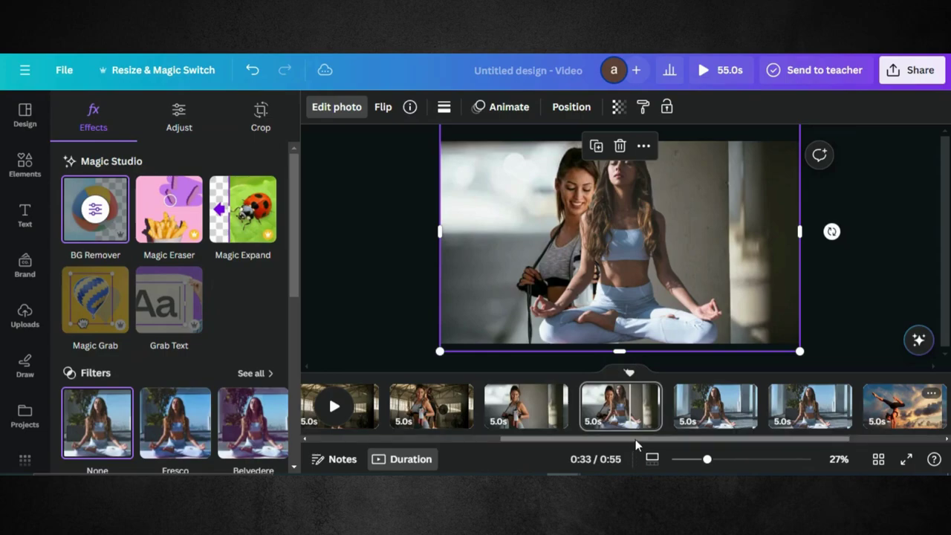
# Add the sunset handstand photo on top of the meditation background on the ninth page.
pyautogui.moveTo(649, 441); pyautogui.dragTo(724, 440)
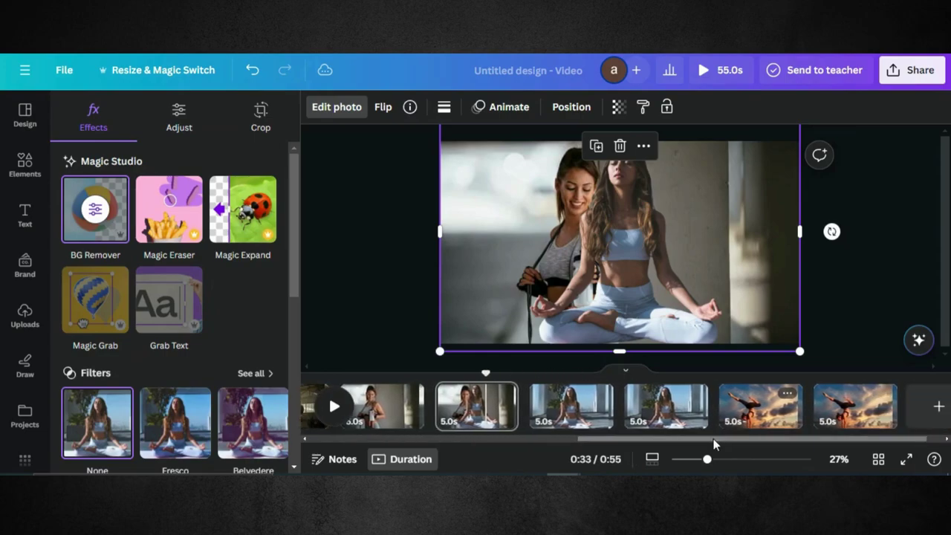
pyautogui.click(661, 401)
pyautogui.click(342, 208)
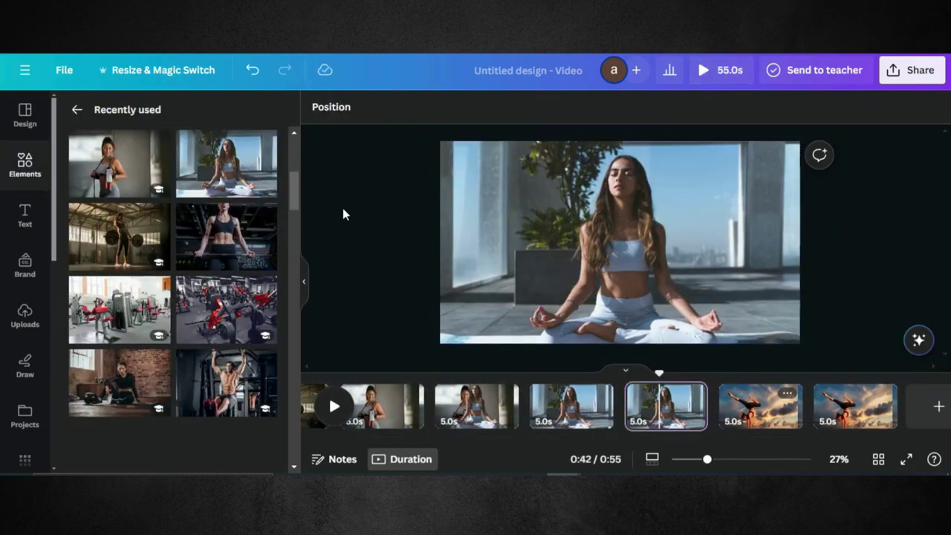
pyautogui.click(464, 227)
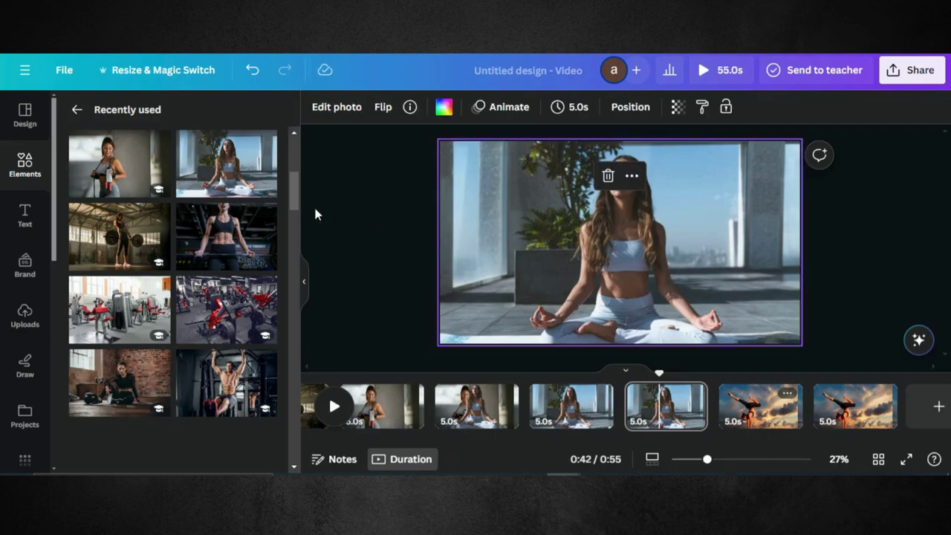
pyautogui.scroll(3, 202, 233)
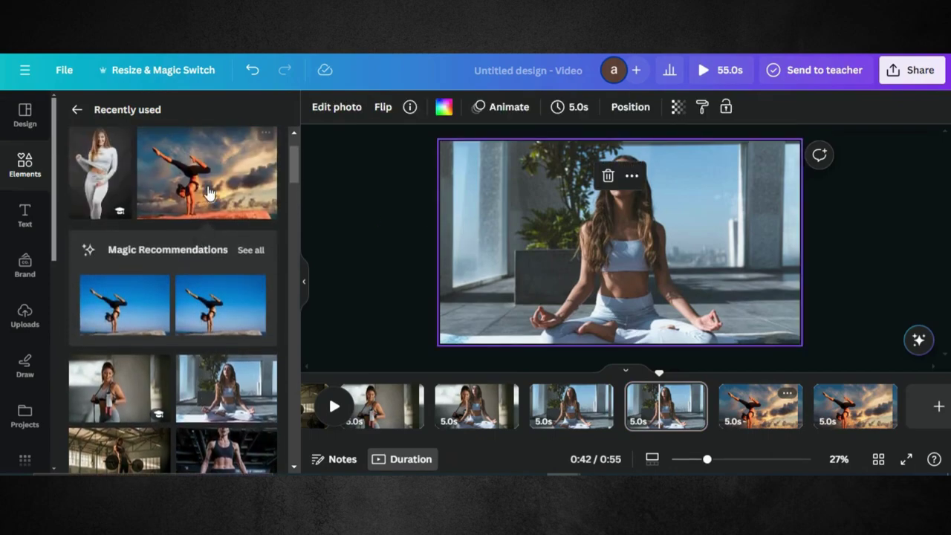
pyautogui.click(214, 172)
# Enlarge the handstand photo to cover the ninth page and remove its background with BG Remover.
pyautogui.moveTo(527, 213); pyautogui.dragTo(471, 191)
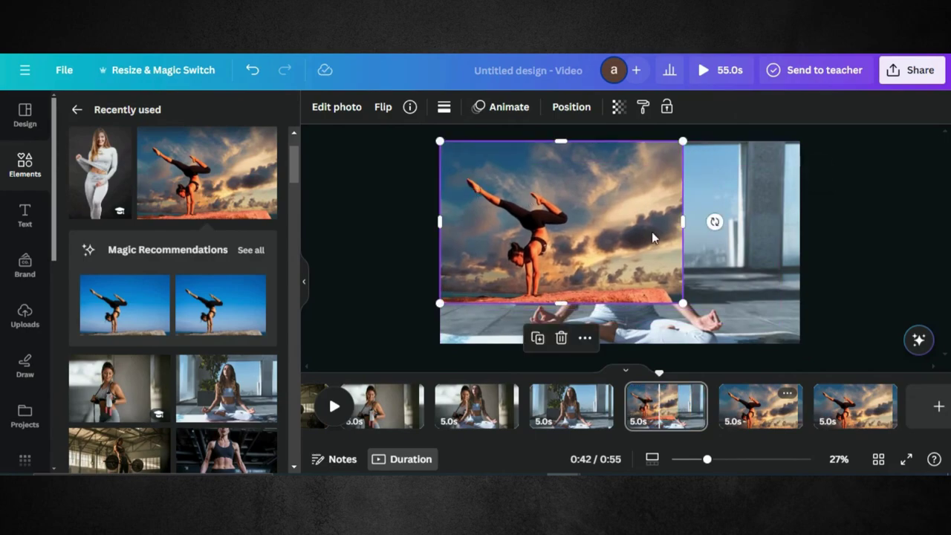
pyautogui.moveTo(731, 305); pyautogui.dragTo(834, 322)
pyautogui.moveTo(703, 302); pyautogui.dragTo(626, 234)
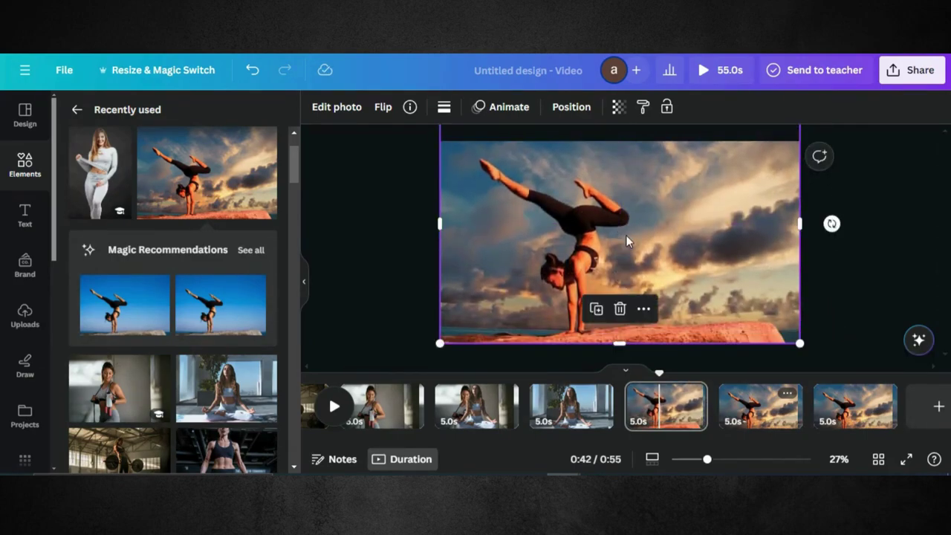
pyautogui.click(351, 109)
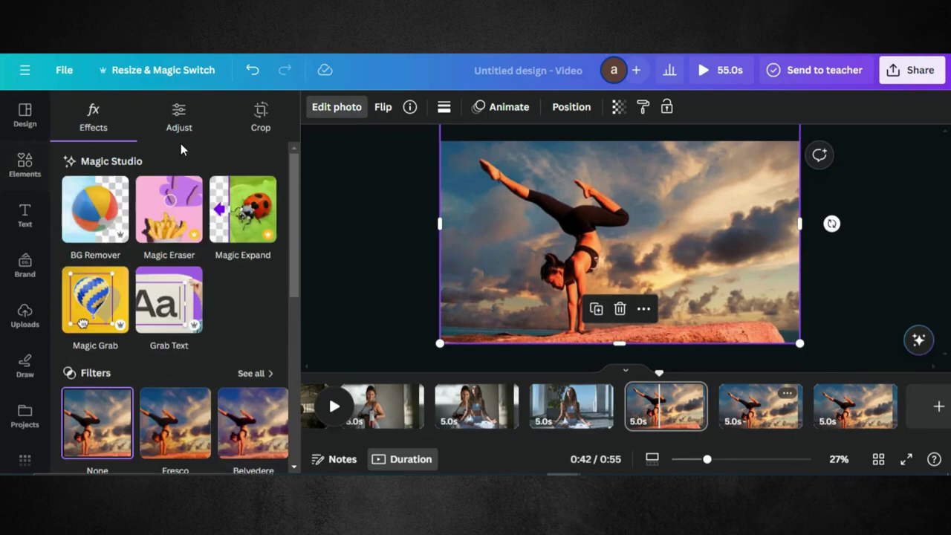
pyautogui.click(107, 214)
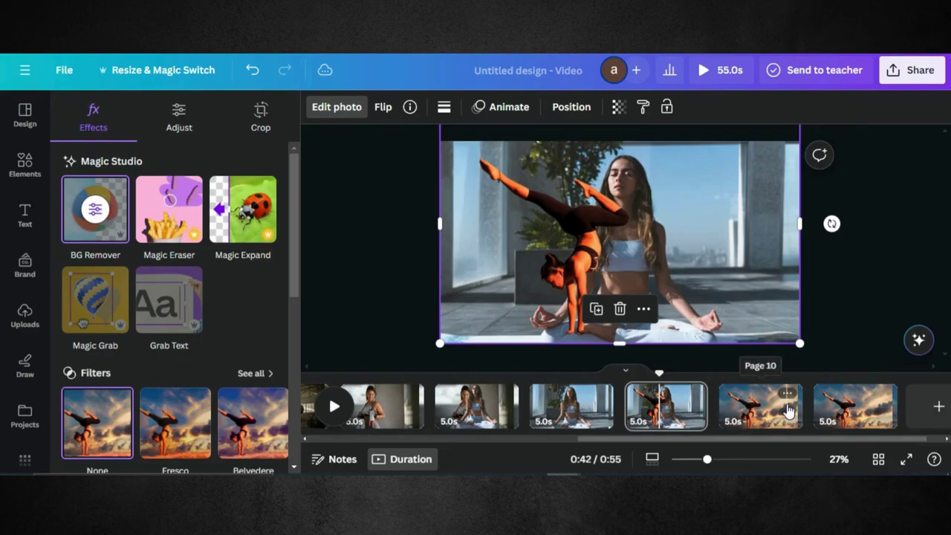
# Delete the duplicated handstand background photo from the last page.
pyautogui.click(854, 413)
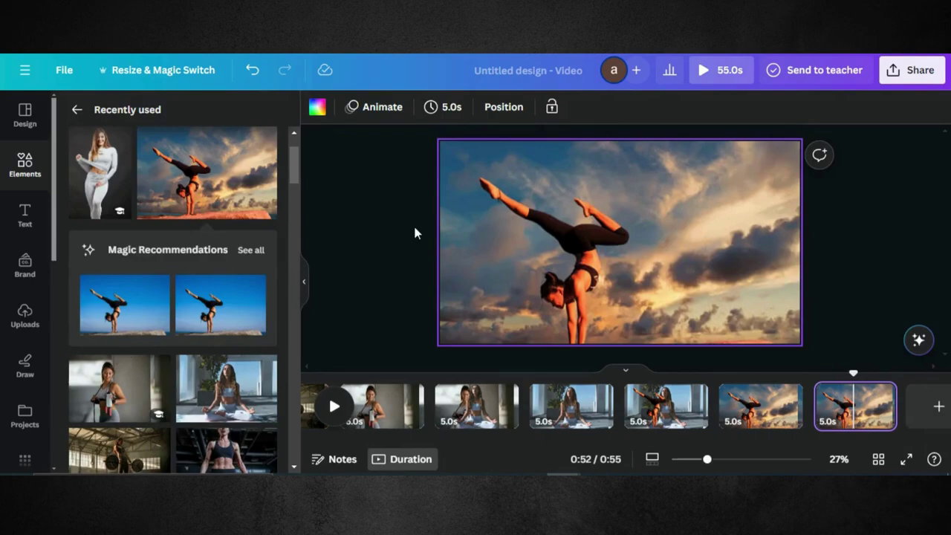
pyautogui.click(606, 223)
pyautogui.press('Delete')
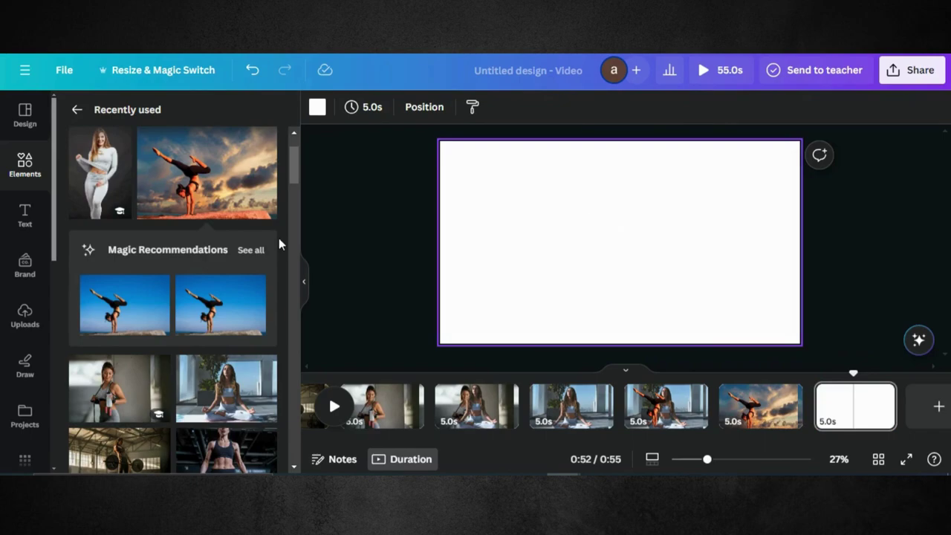
# Place the sunset photo of the woman in a warrior pose on the last page and enlarge it to cover the page.
pyautogui.click(102, 173)
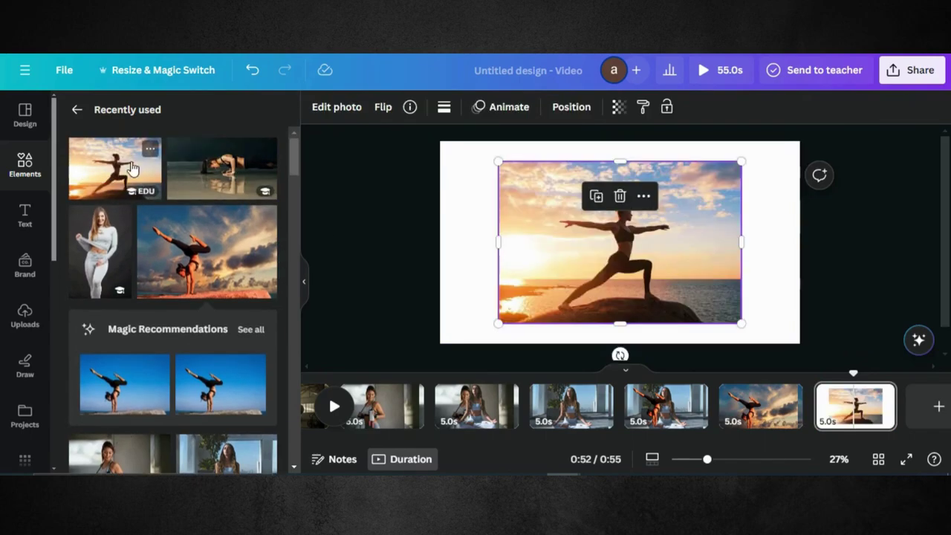
pyautogui.moveTo(592, 266); pyautogui.dragTo(535, 246)
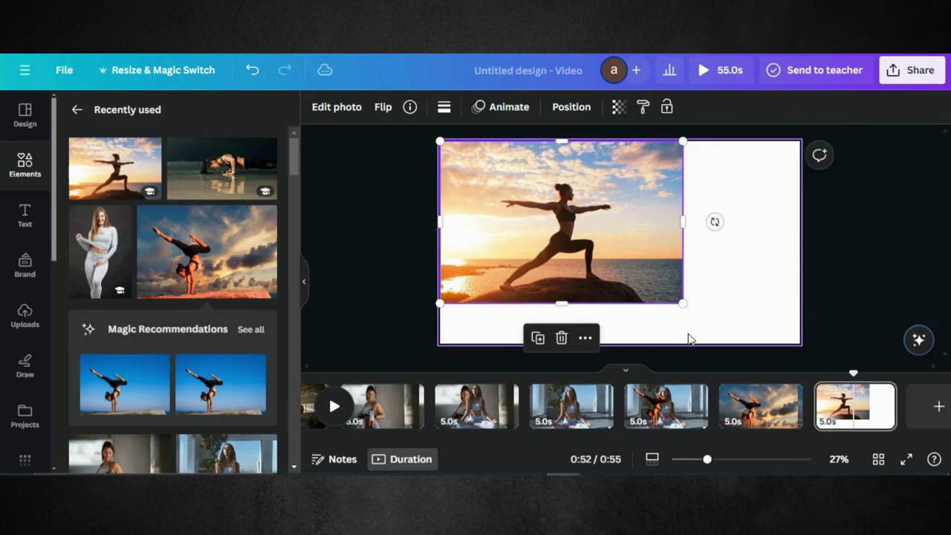
pyautogui.moveTo(680, 300); pyautogui.dragTo(829, 324)
pyautogui.moveTo(659, 296); pyautogui.dragTo(646, 271)
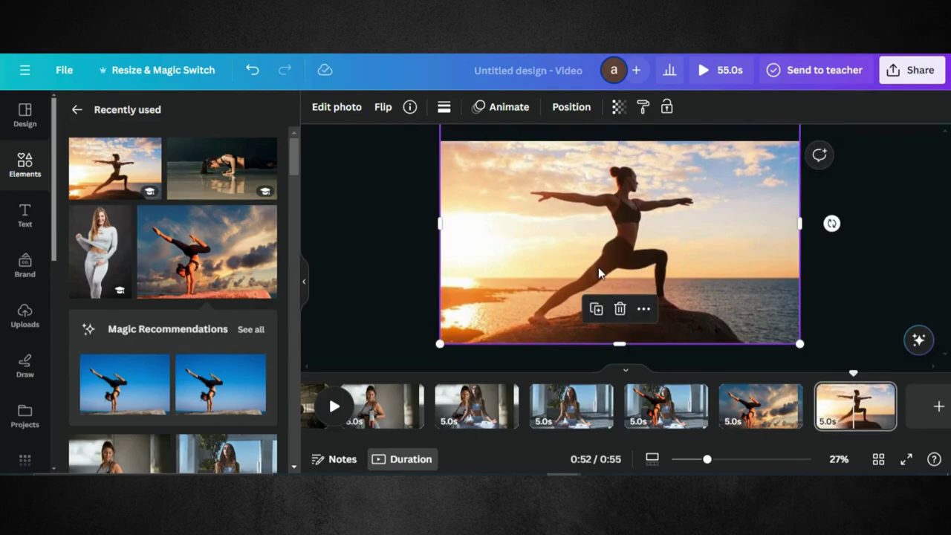
pyautogui.click(379, 223)
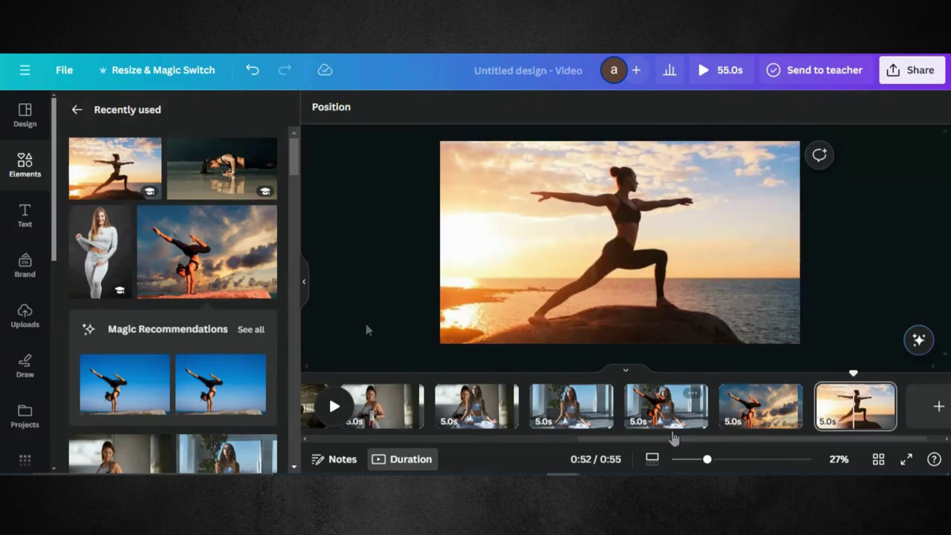
# Add a Match & Move transition with a duration of 1 second after the first page and apply it between all pages.
pyautogui.moveTo(627, 435); pyautogui.dragTo(453, 435)
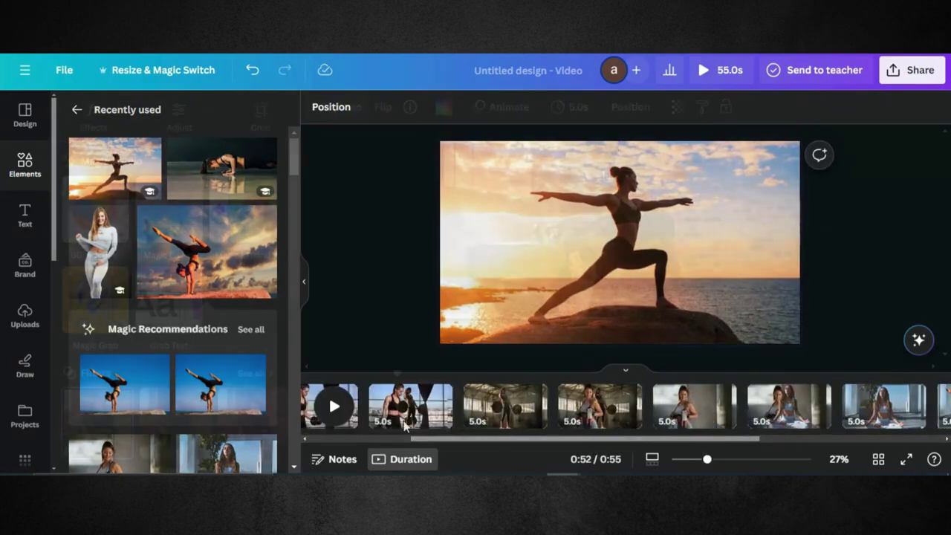
pyautogui.click(451, 423)
pyautogui.click(467, 417)
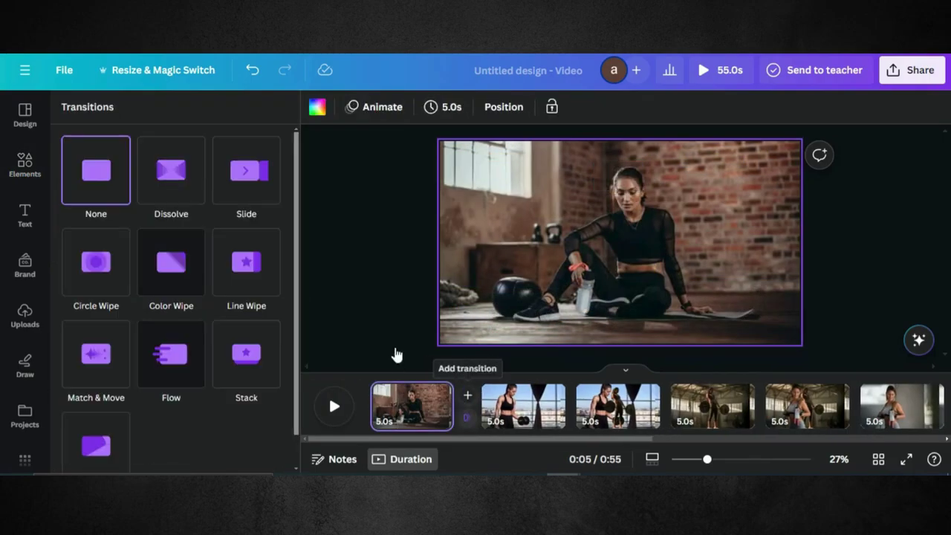
pyautogui.click(81, 354)
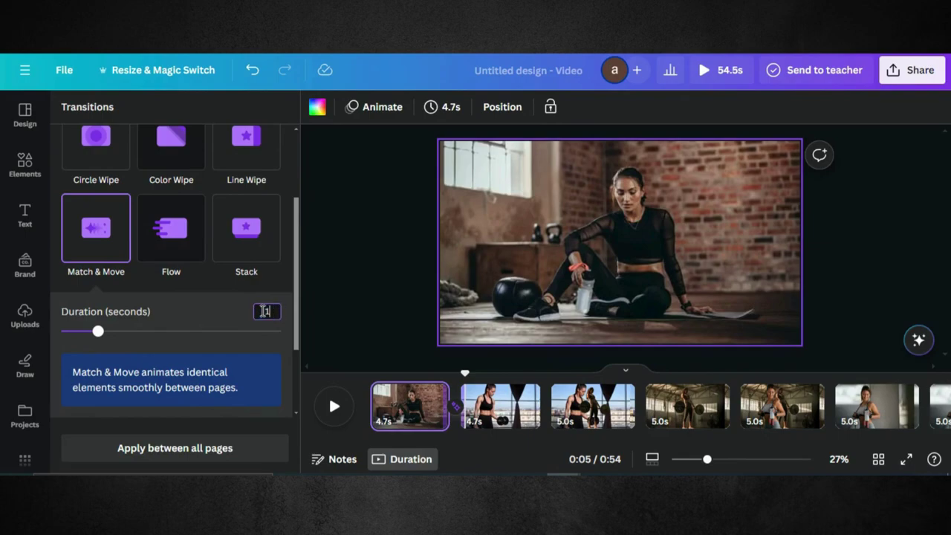
pyautogui.click(144, 452)
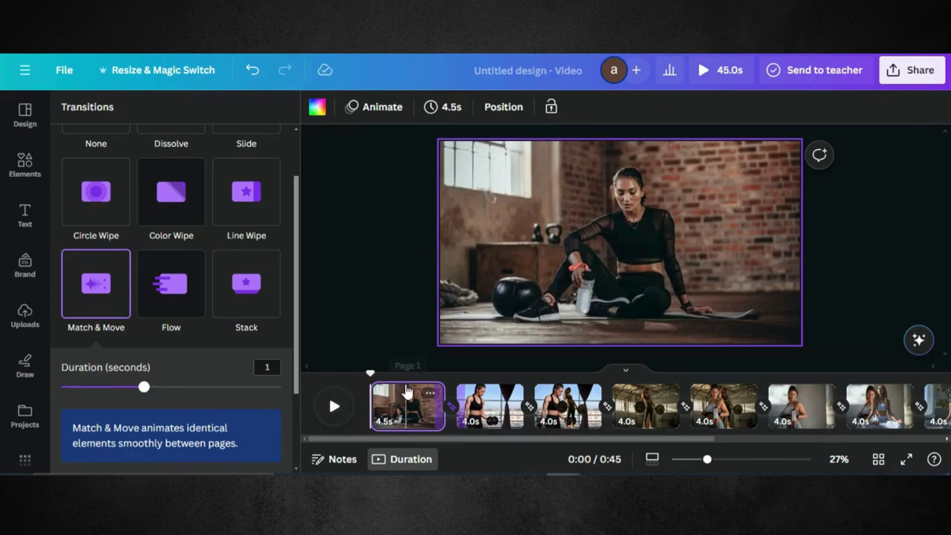
# Set the page timing to 1 second for all 11 pages and play the video from the start.
pyautogui.click(445, 113)
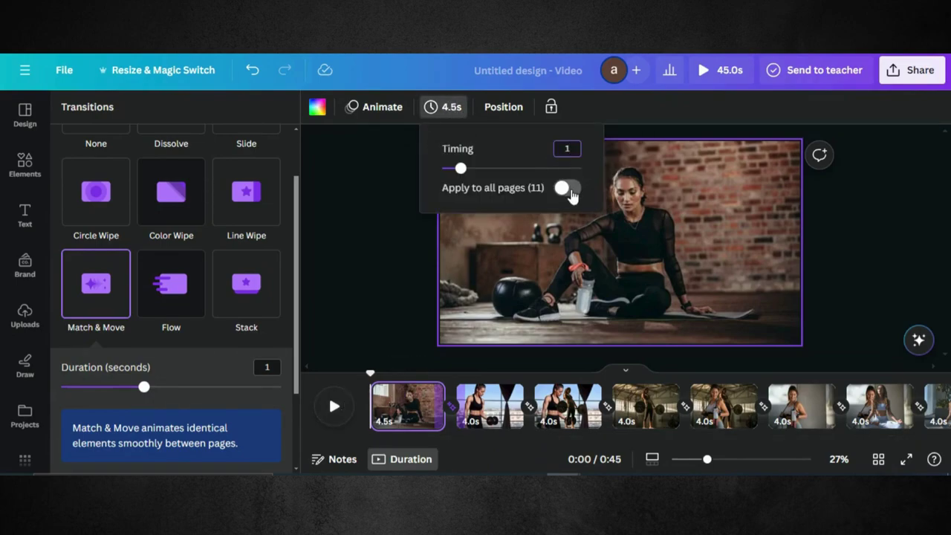
pyautogui.write('1s')
pyautogui.click(566, 188)
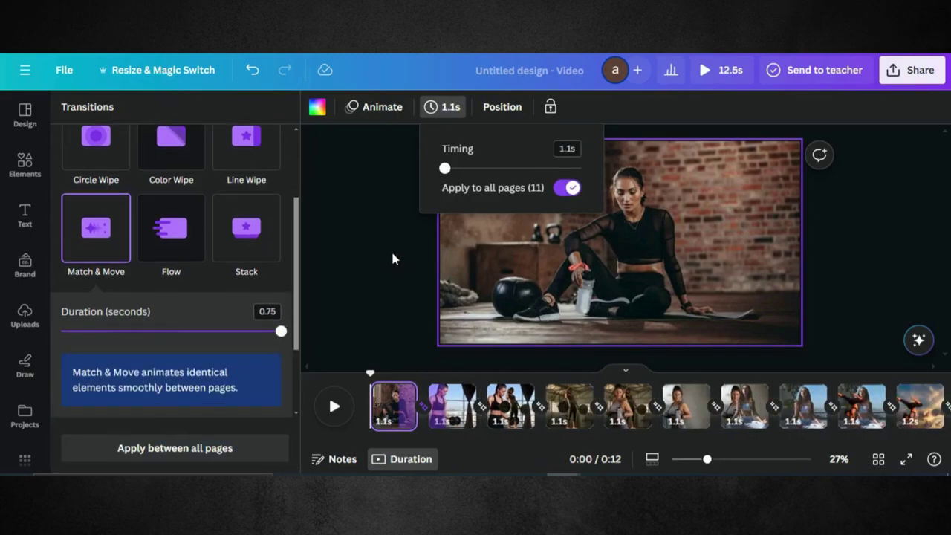
pyautogui.click(335, 407)
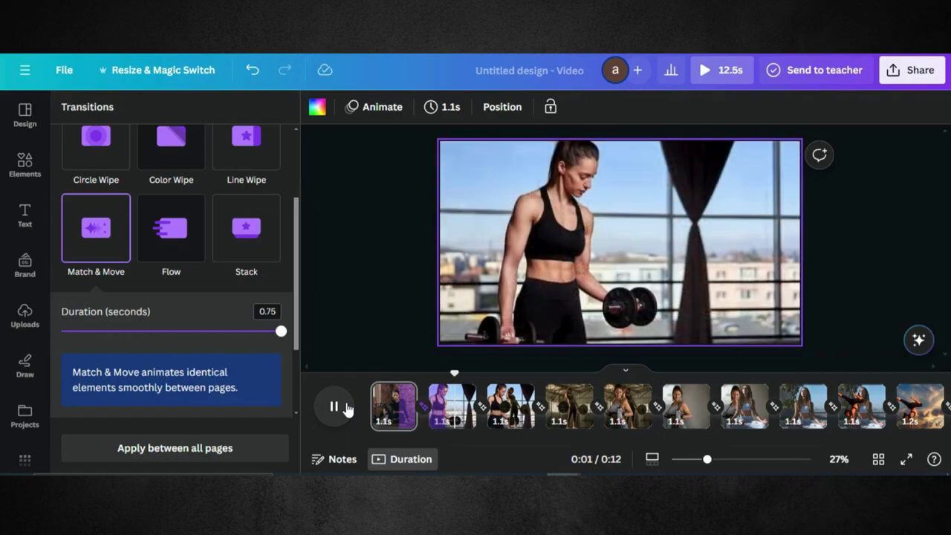